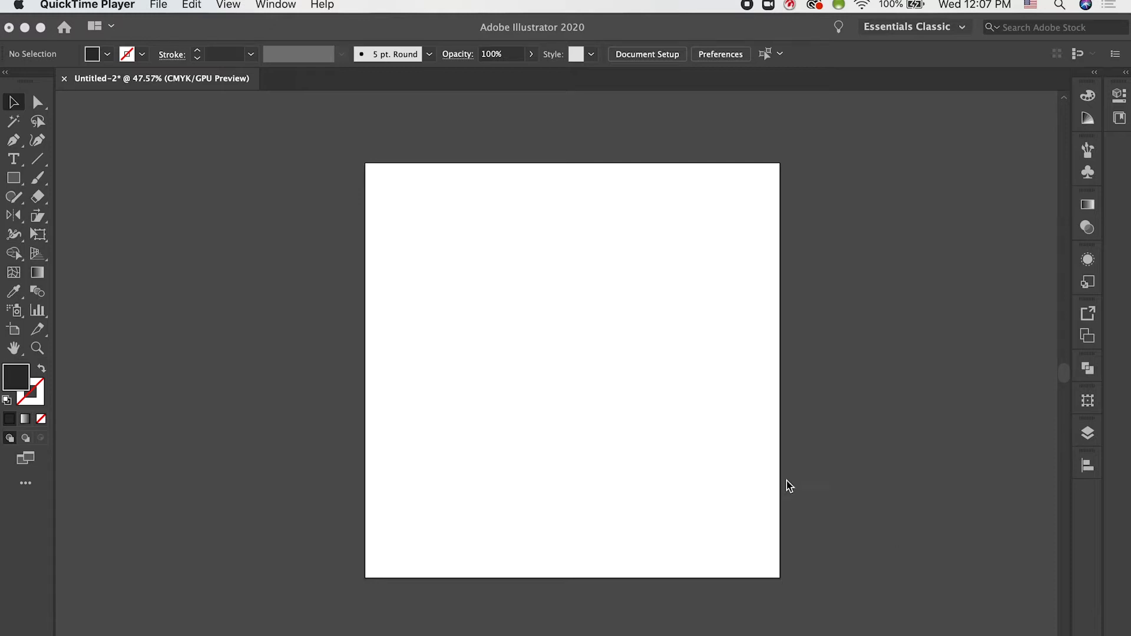
Activate the Illustrator window, zoom in on the Untitled-2 artboard and show the rulers.
{"action": "left_click", "coordinate": [667, 402]}
{"action": "scroll", "coordinate": [541, 394], "scroll_direction": "up", "scroll_amount": 3}
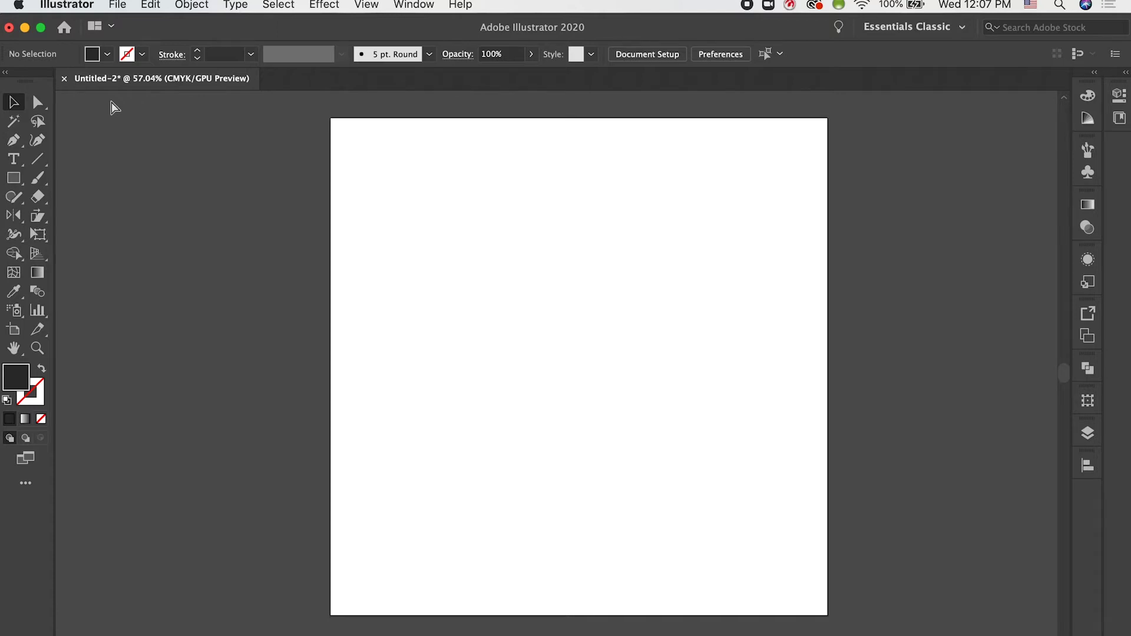
{"action": "key", "text": "super+r"}
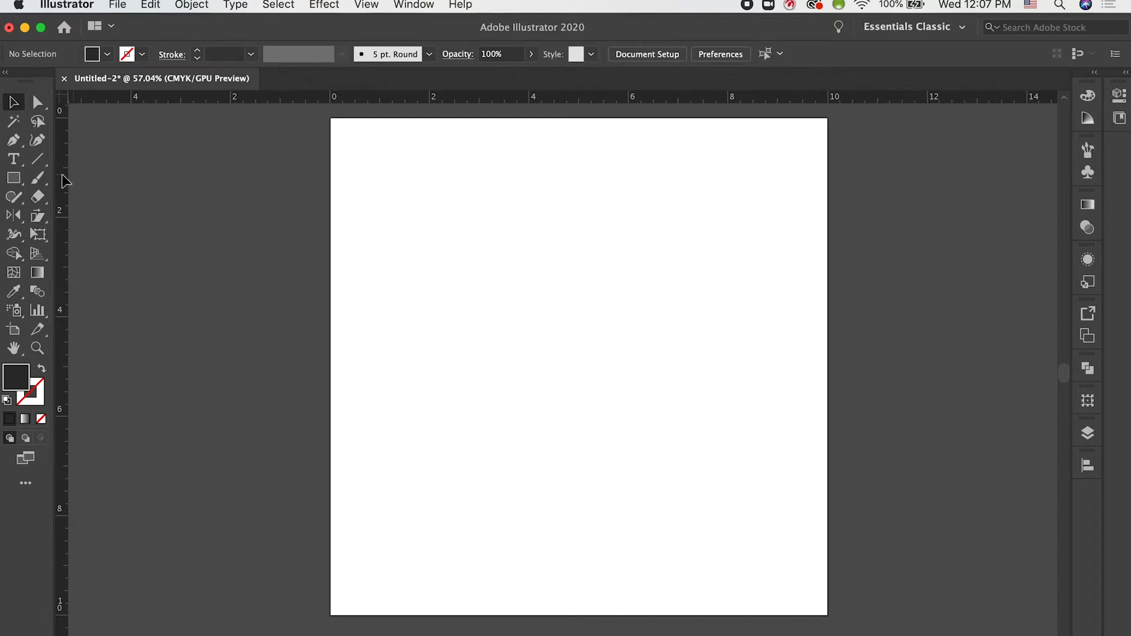
Drag out a vertical and a horizontal guide crossing near the 2-inch marks.
{"action": "left_click_drag", "start_coordinate": [282, 195], "coordinate": [423, 196]}
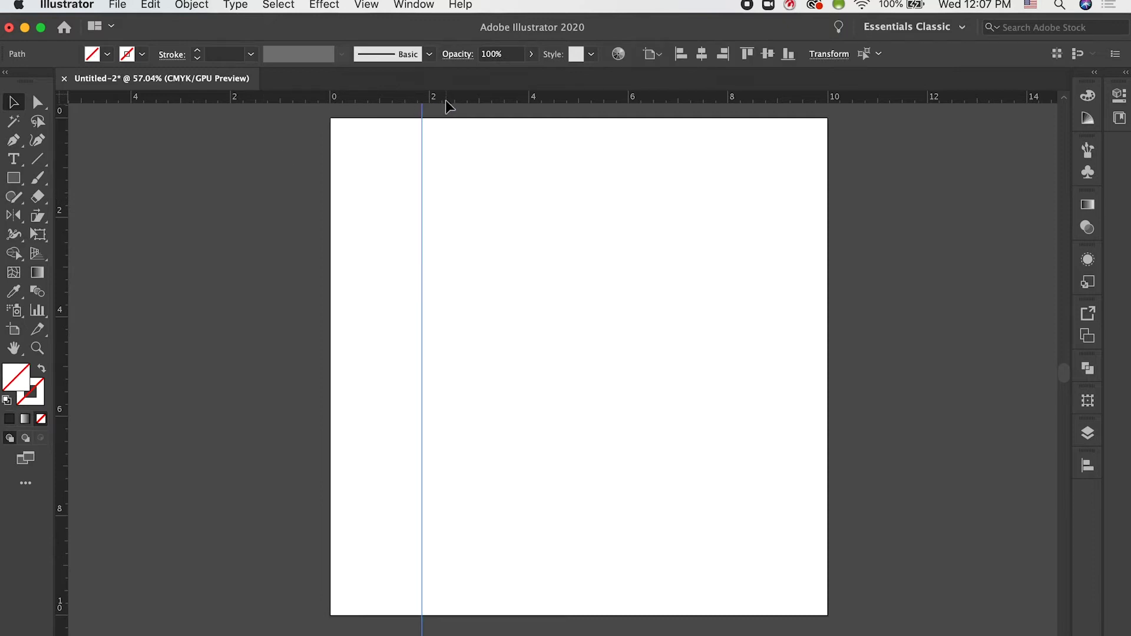
{"action": "left_click_drag", "start_coordinate": [445, 101], "coordinate": [455, 214]}
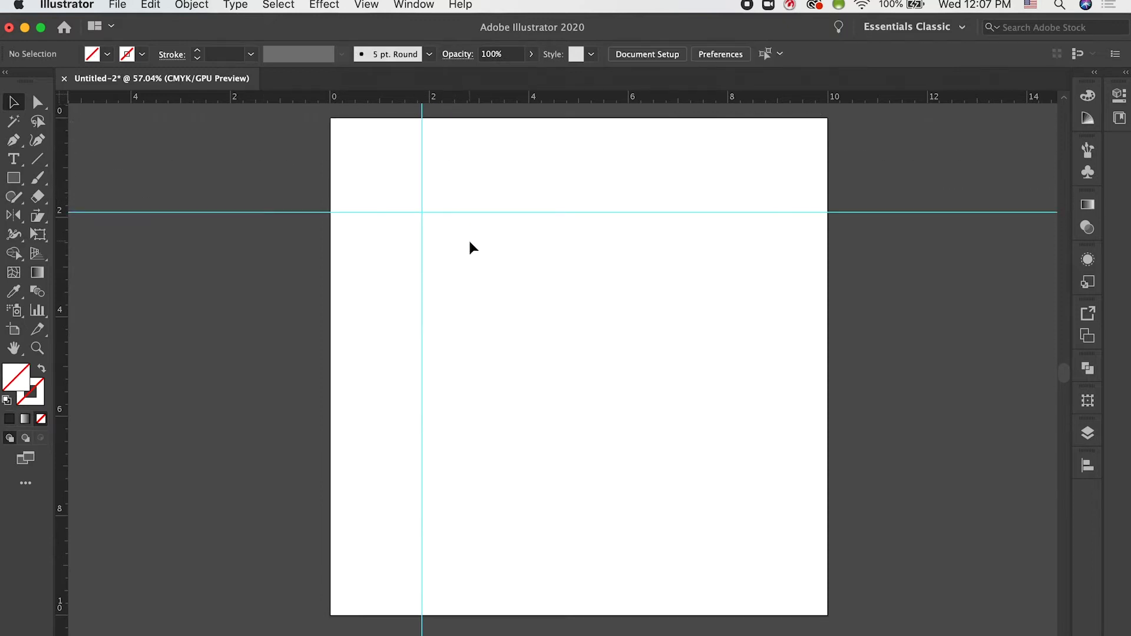
{"action": "scroll", "coordinate": [436, 205], "scroll_direction": "up", "scroll_amount": 3}
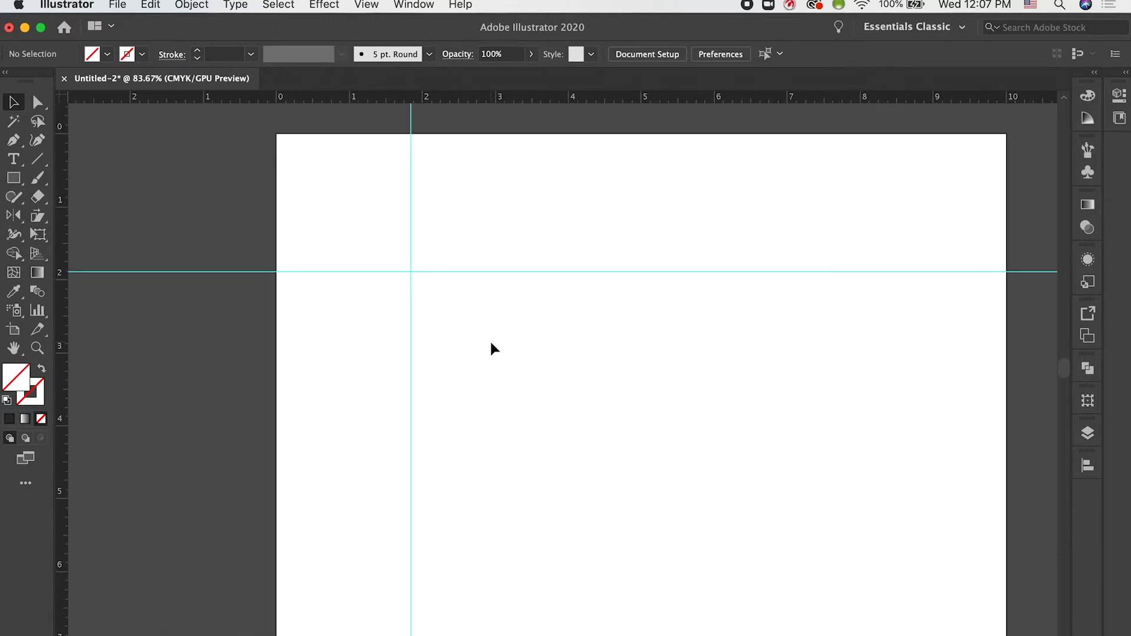
{"action": "scroll", "coordinate": [489, 348], "scroll_direction": "right", "scroll_amount": 2}
{"action": "scroll", "coordinate": [490, 347], "scroll_direction": "down", "scroll_amount": 1}
Draw a trial black square at the guide intersection, move and resize it, then delete it.
{"action": "left_click", "coordinate": [13, 177]}
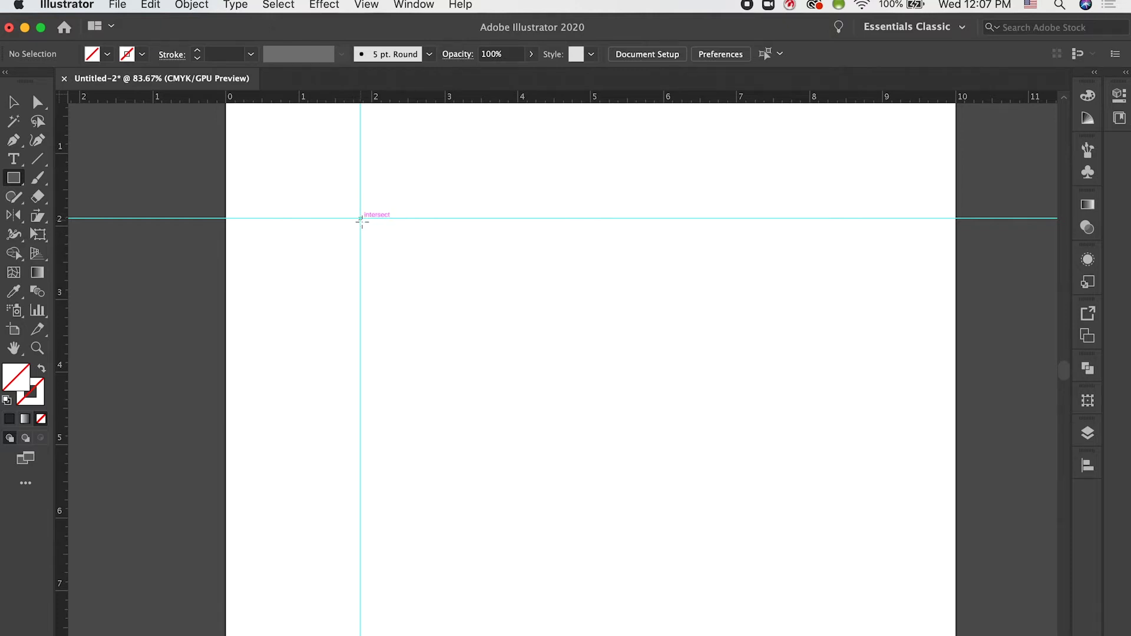
{"action": "left_click_drag", "start_coordinate": [360, 219], "coordinate": [485, 342]}
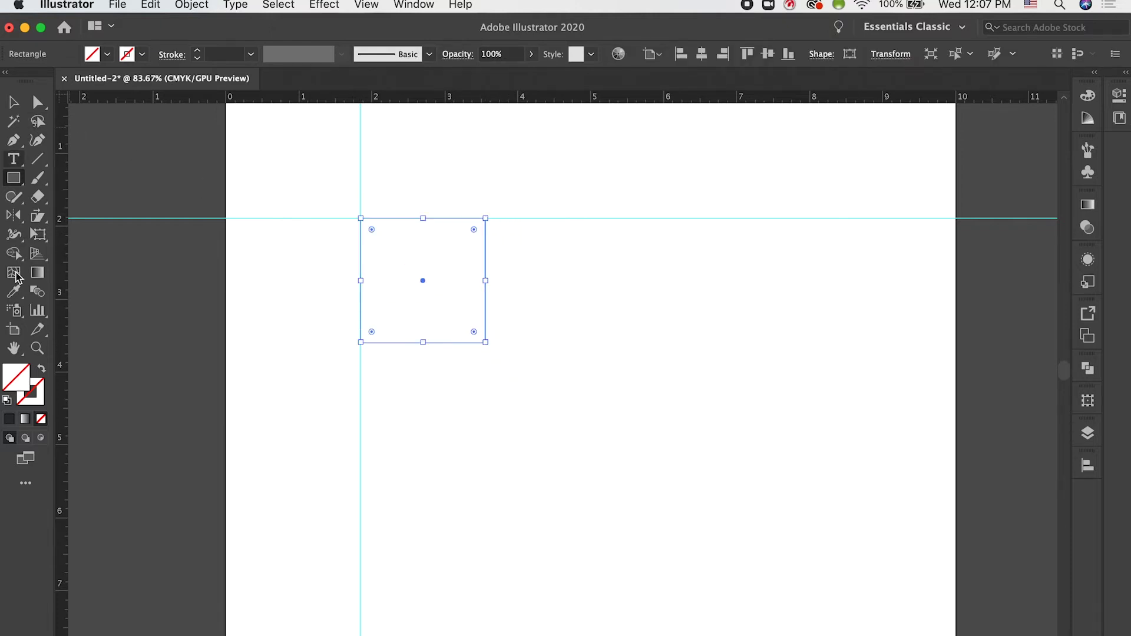
{"action": "left_click", "coordinate": [9, 419]}
{"action": "left_click", "coordinate": [10, 103]}
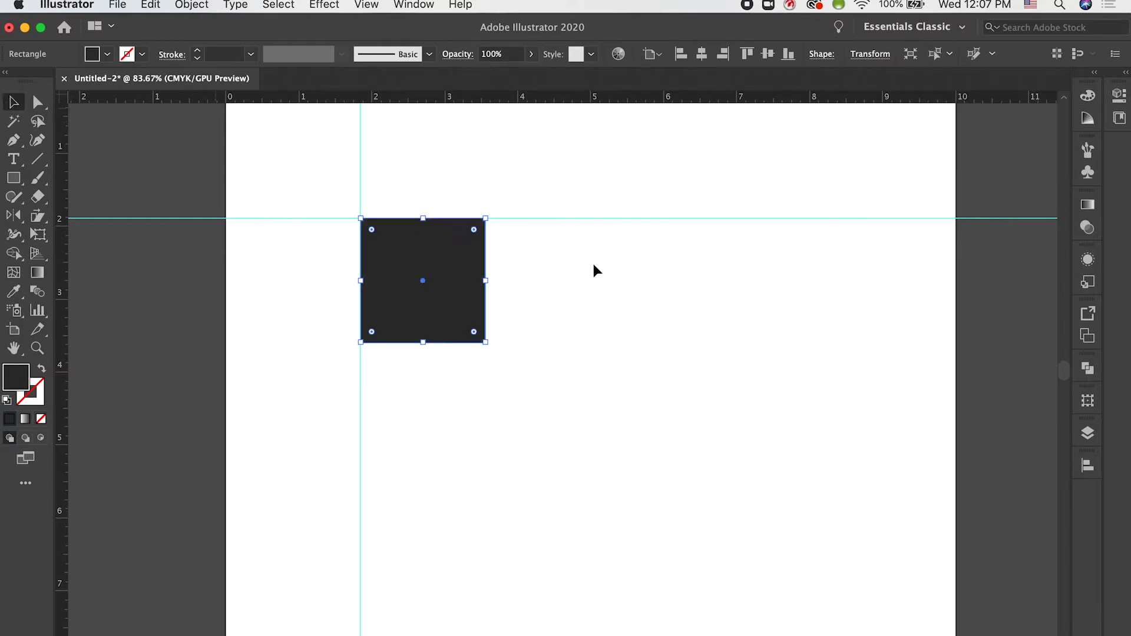
{"action": "left_click_drag", "start_coordinate": [447, 273], "coordinate": [648, 419]}
{"action": "left_click_drag", "start_coordinate": [564, 361], "coordinate": [360, 218]}
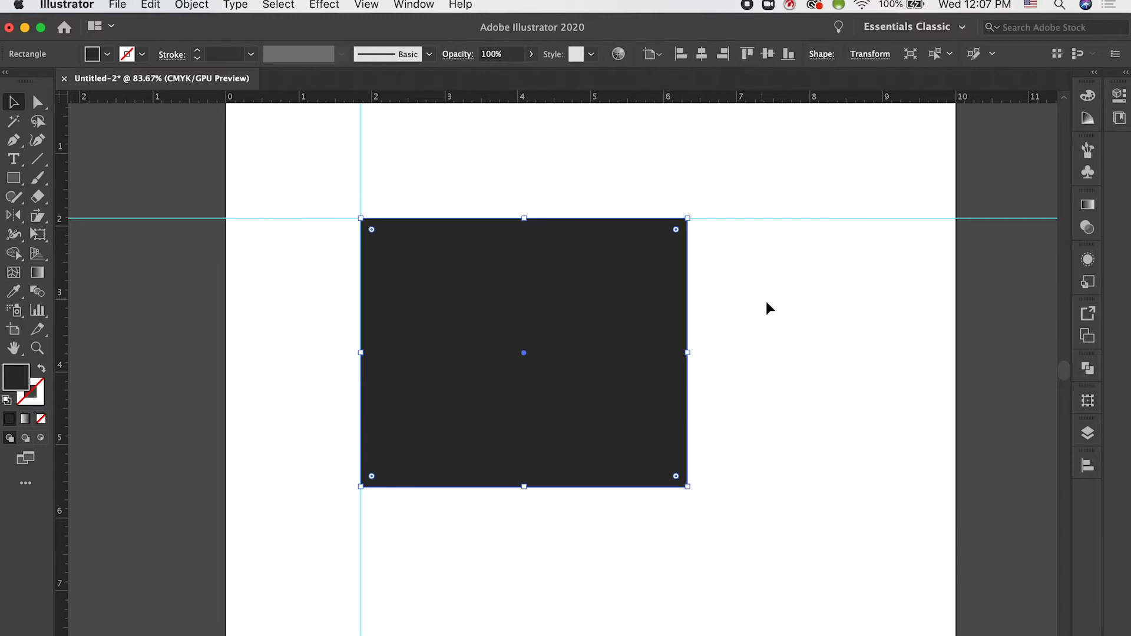
{"action": "left_click", "coordinate": [766, 304]}
{"action": "left_click_drag", "start_coordinate": [576, 308], "coordinate": [530, 308]}
{"action": "key", "text": "Delete"}
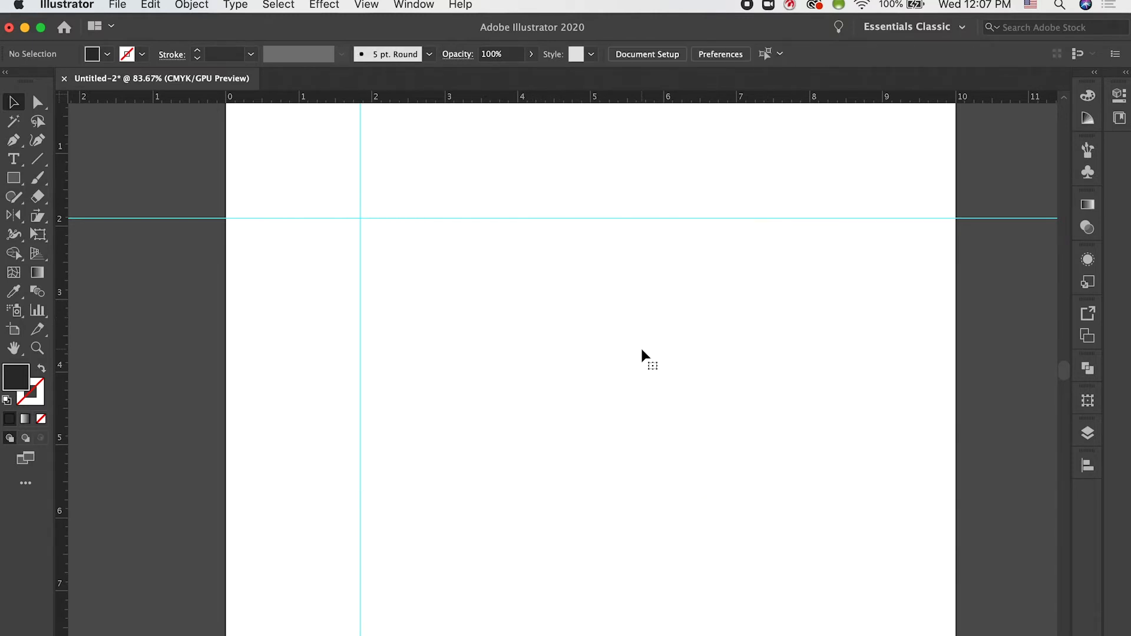
{"action": "scroll", "coordinate": [462, 197], "scroll_direction": "down", "scroll_amount": 1}
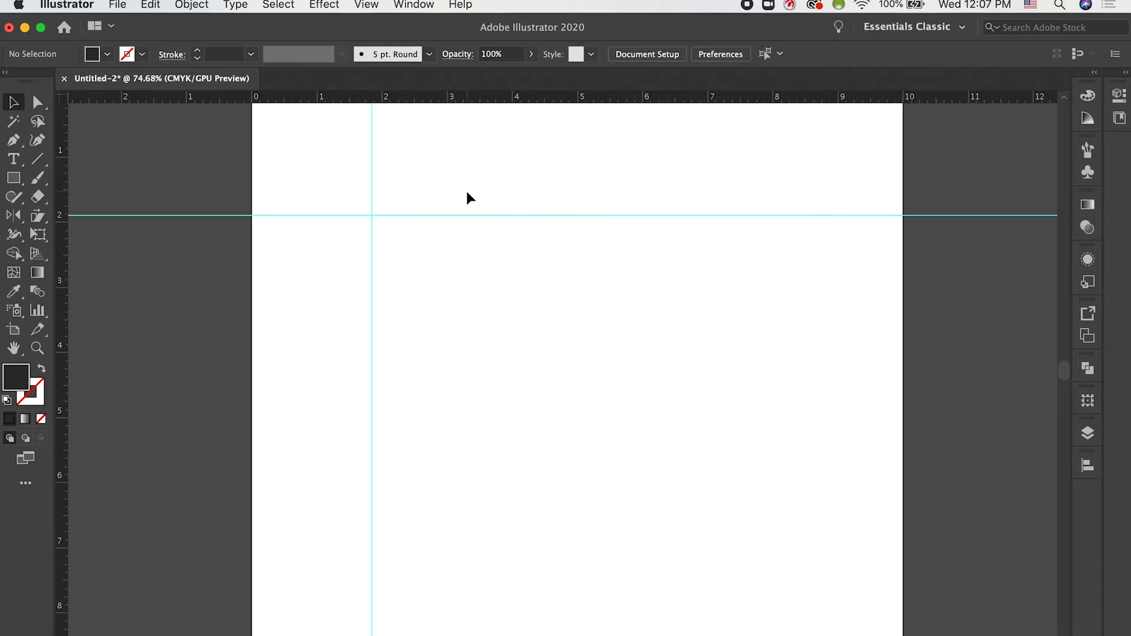
Switch the ruler units to Pixels, then back to Inches.
{"action": "scroll", "coordinate": [418, 246], "scroll_direction": "up", "scroll_amount": 4}
{"action": "scroll", "coordinate": [377, 182], "scroll_direction": "up", "scroll_amount": 2}
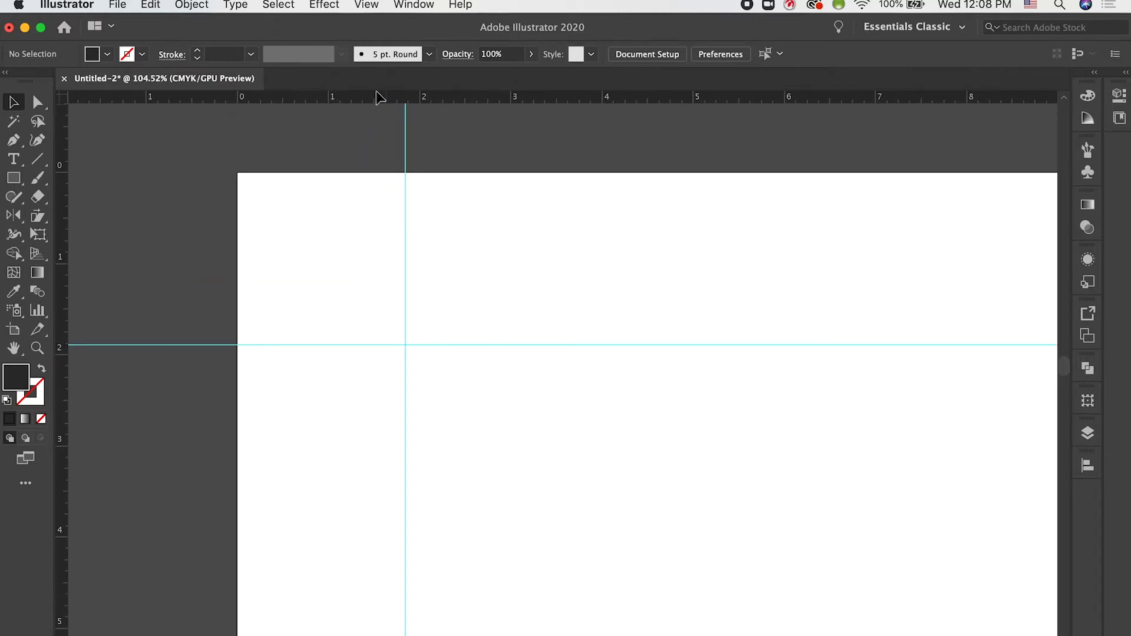
{"action": "right_click", "coordinate": [502, 100]}
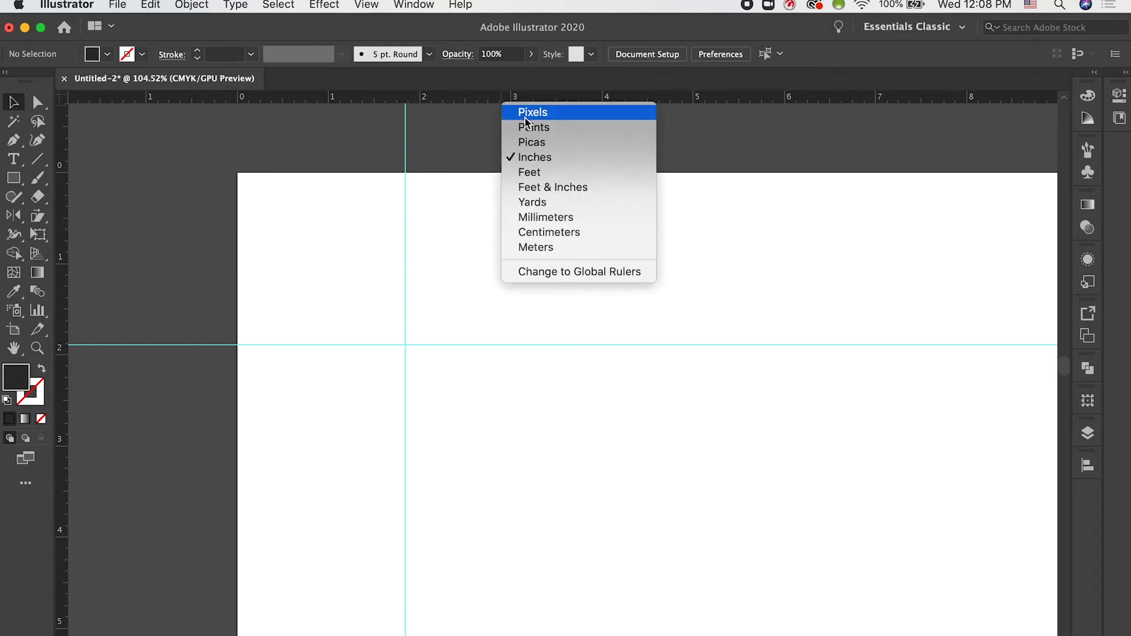
{"action": "left_click", "coordinate": [525, 114]}
{"action": "right_click", "coordinate": [497, 98]}
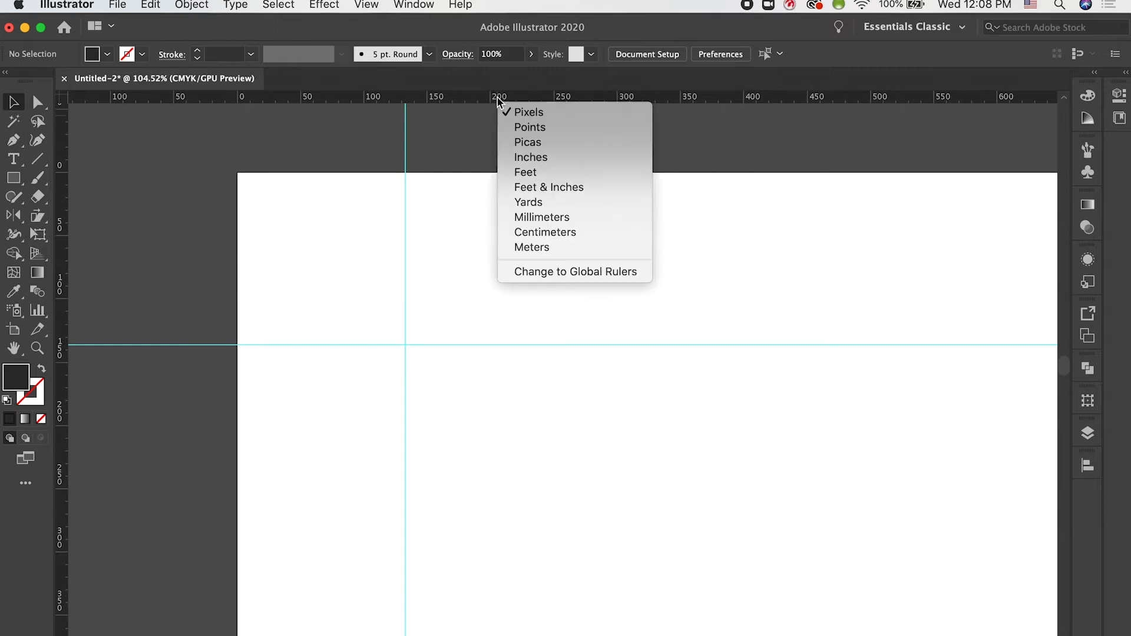
{"action": "left_click", "coordinate": [528, 158]}
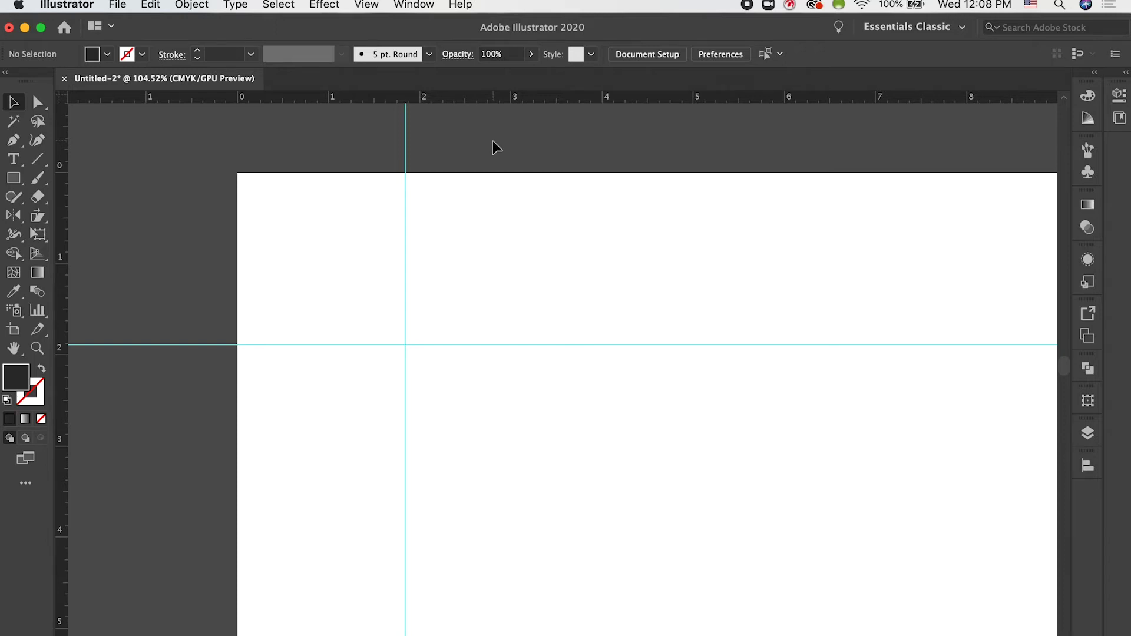
Delete both crossing guides and drag a new vertical guide onto the artboard.
{"action": "left_click_drag", "start_coordinate": [363, 238], "coordinate": [487, 403]}
{"action": "key", "text": "Delete"}
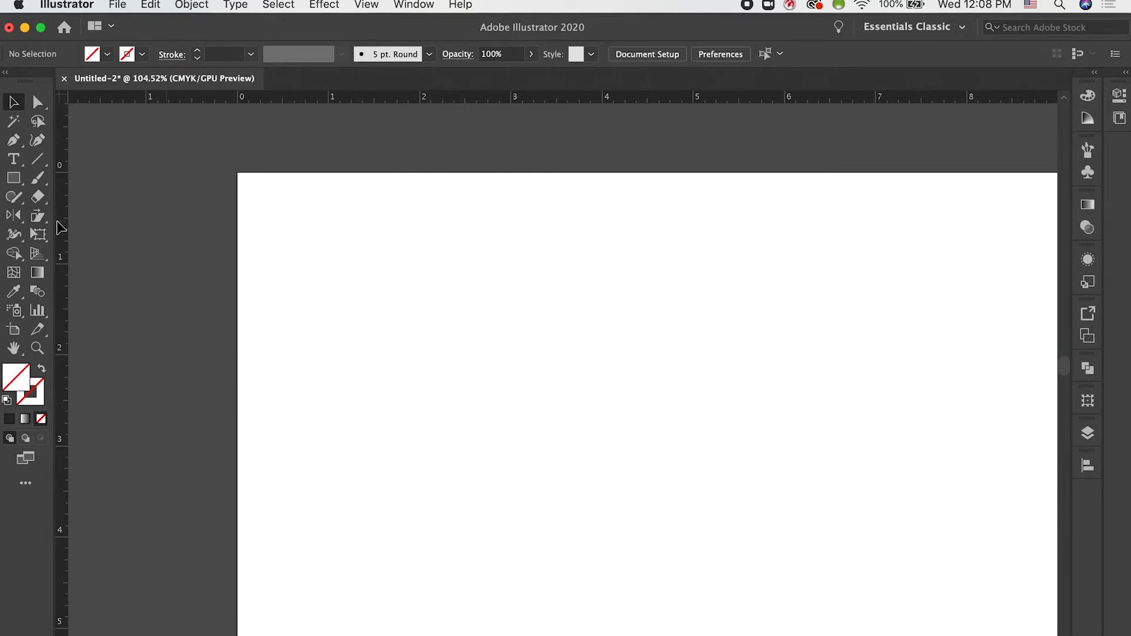
{"action": "left_click_drag", "start_coordinate": [57, 225], "coordinate": [328, 222]}
Place a horizontal guide about one inch below the artboard's top edge.
{"action": "left_click", "coordinate": [436, 292]}
{"action": "scroll", "coordinate": [435, 291], "scroll_direction": "down", "scroll_amount": 3}
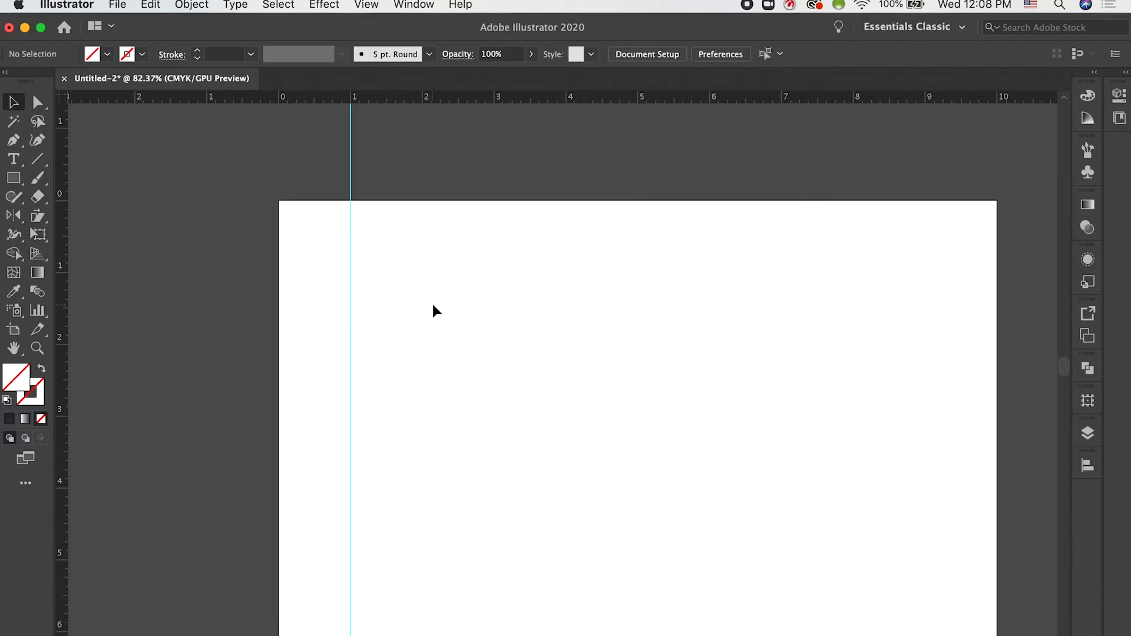
{"action": "scroll", "coordinate": [432, 307], "scroll_direction": "down", "scroll_amount": 2}
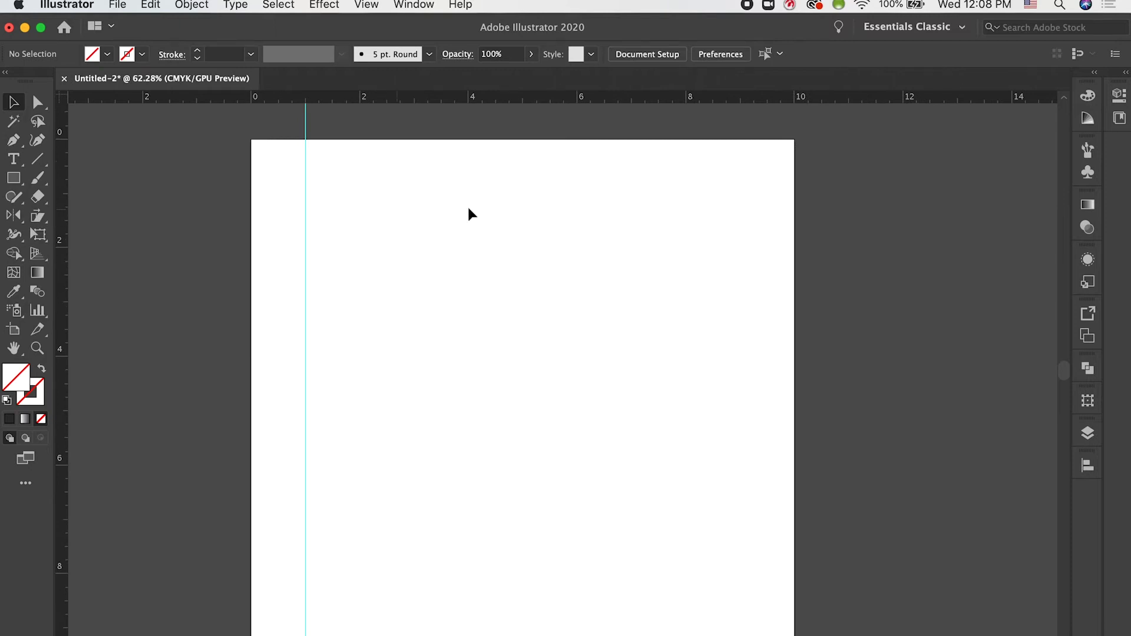
{"action": "scroll", "coordinate": [336, 186], "scroll_direction": "up", "scroll_amount": 2}
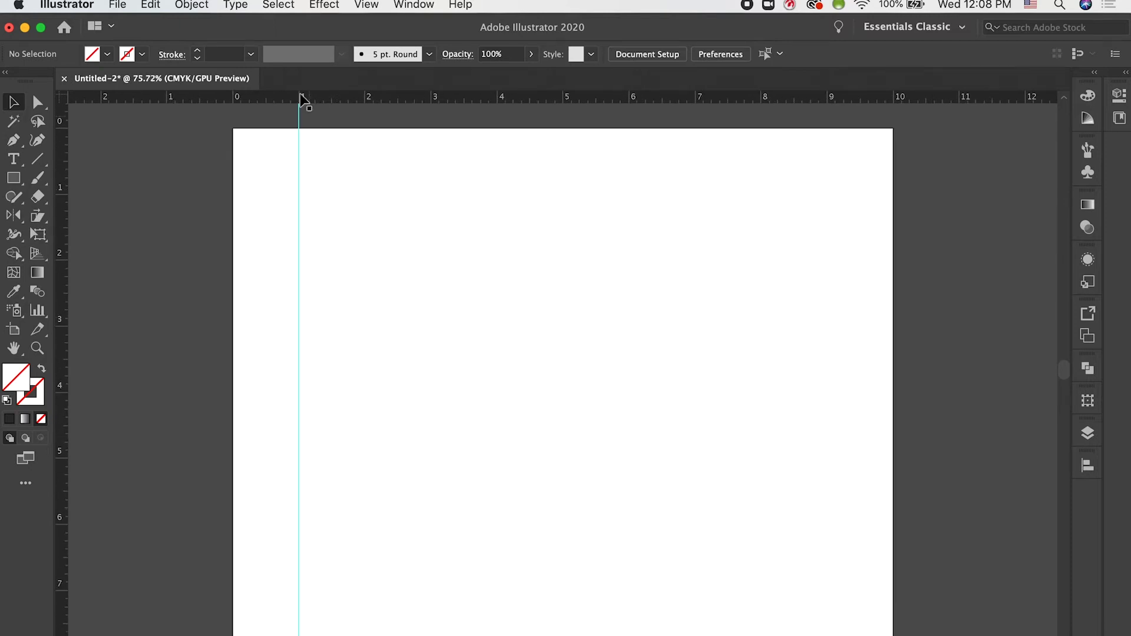
{"action": "left_click_drag", "start_coordinate": [306, 95], "coordinate": [315, 196]}
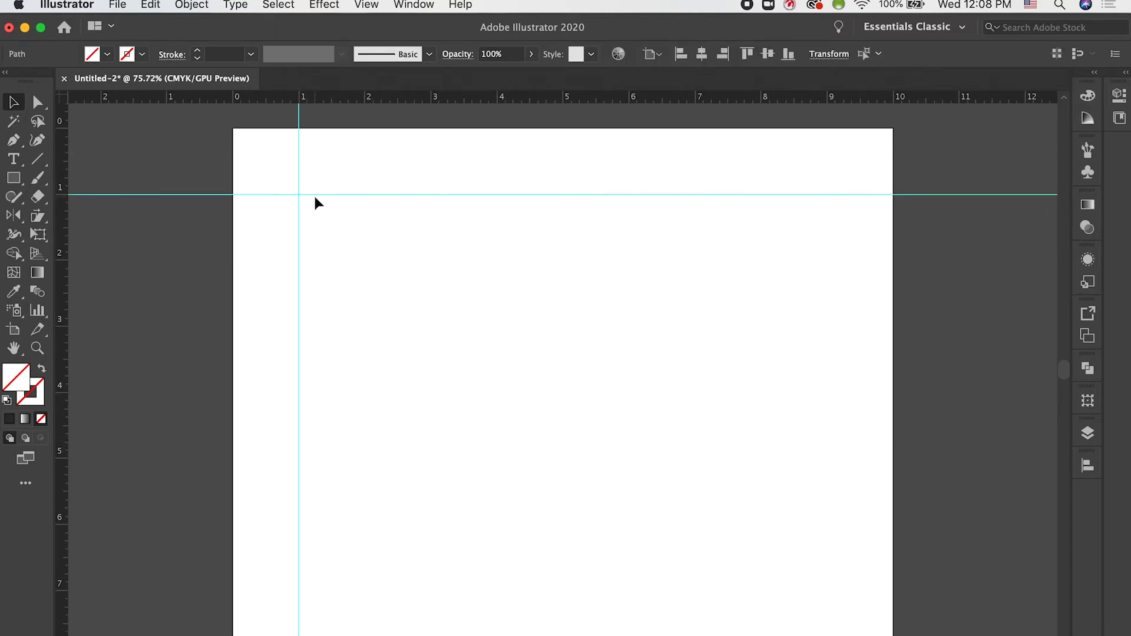
{"action": "scroll", "coordinate": [402, 324], "scroll_direction": "down", "scroll_amount": 3}
{"action": "scroll", "coordinate": [402, 318], "scroll_direction": "down", "scroll_amount": 5}
Add a horizontal guide near the artboard bottom and a vertical guide near the 9-inch mark.
{"action": "left_click_drag", "start_coordinate": [323, 97], "coordinate": [383, 508]}
{"action": "left_click", "coordinate": [383, 507]}
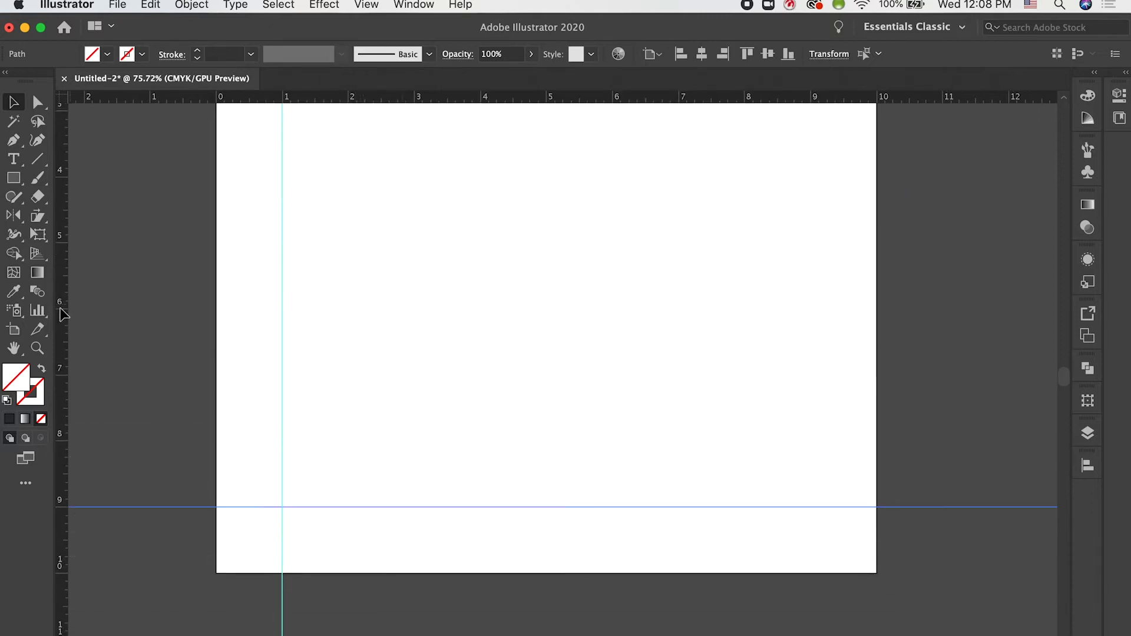
{"action": "left_click_drag", "start_coordinate": [725, 351], "coordinate": [808, 333]}
{"action": "left_click", "coordinate": [672, 347]}
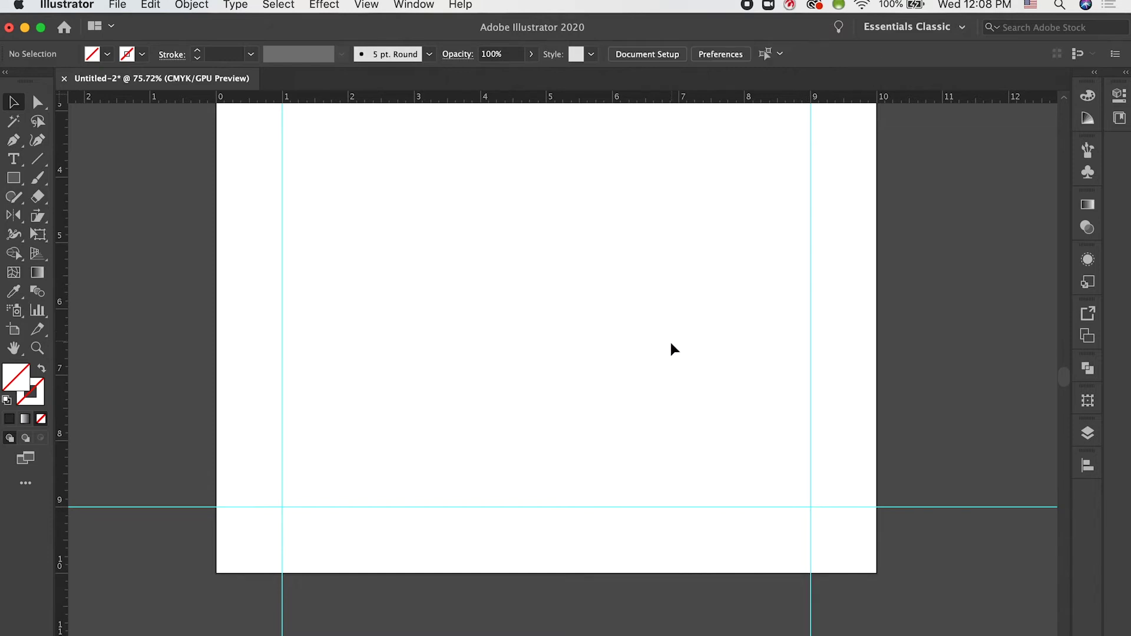
{"action": "scroll", "coordinate": [671, 344], "scroll_direction": "down", "scroll_amount": 2}
{"action": "scroll", "coordinate": [668, 341], "scroll_direction": "up", "scroll_amount": 3}
{"action": "scroll", "coordinate": [521, 389], "scroll_direction": "down", "scroll_amount": 1}
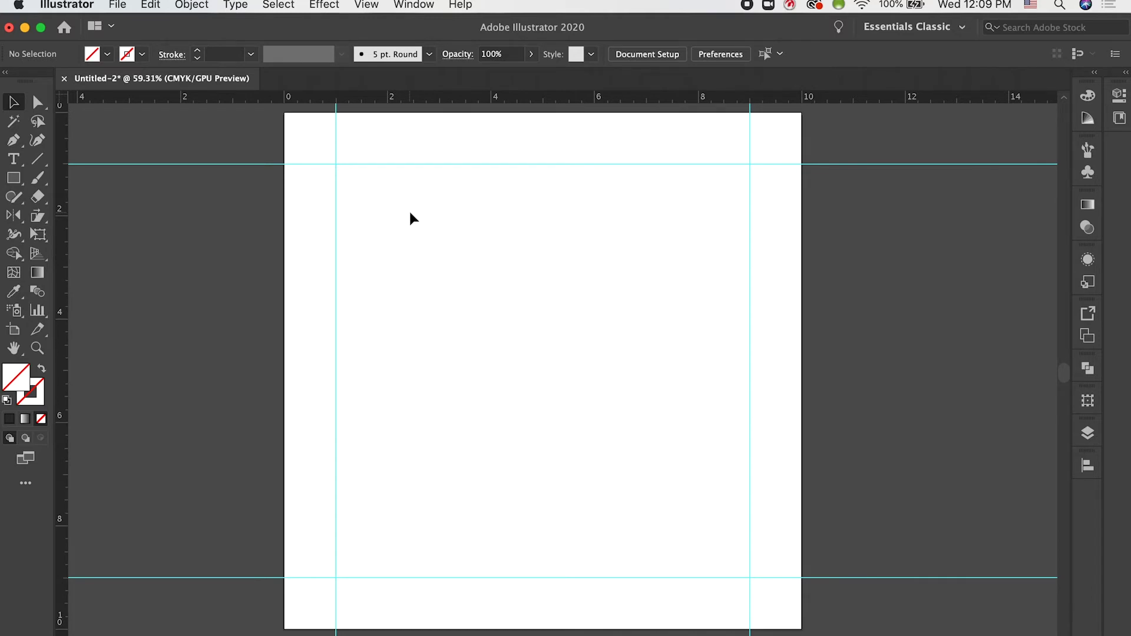
Test moving the left vertical and top horizontal guides, undoing each move.
{"action": "left_click", "coordinate": [336, 227]}
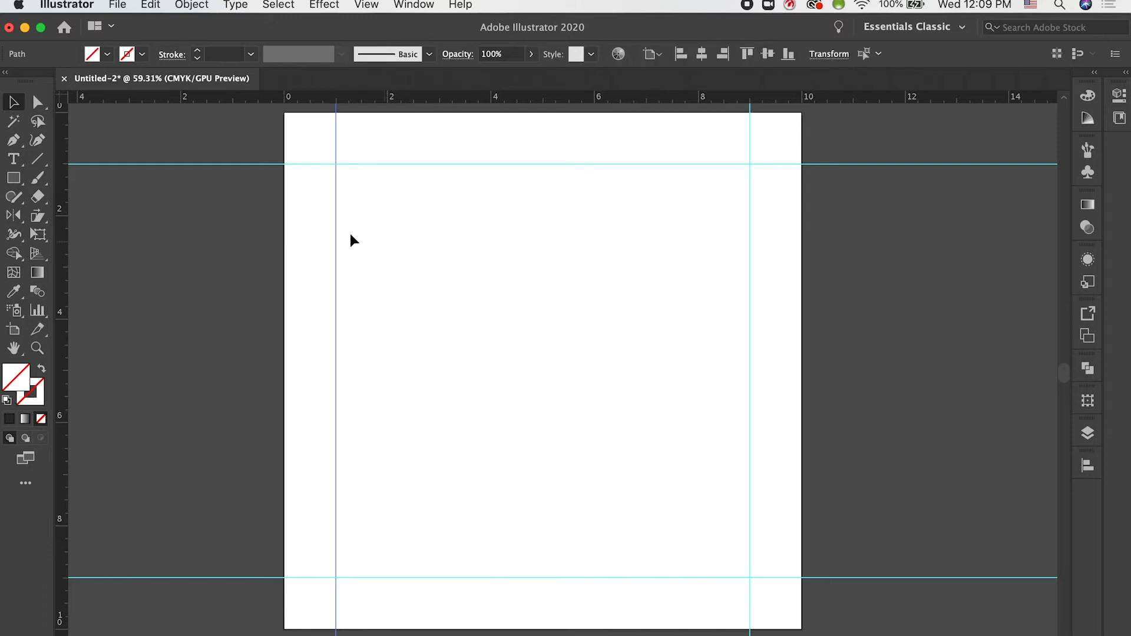
{"action": "left_click_drag", "start_coordinate": [336, 226], "coordinate": [425, 227]}
{"action": "key", "text": "super+z"}
{"action": "left_click", "coordinate": [501, 246]}
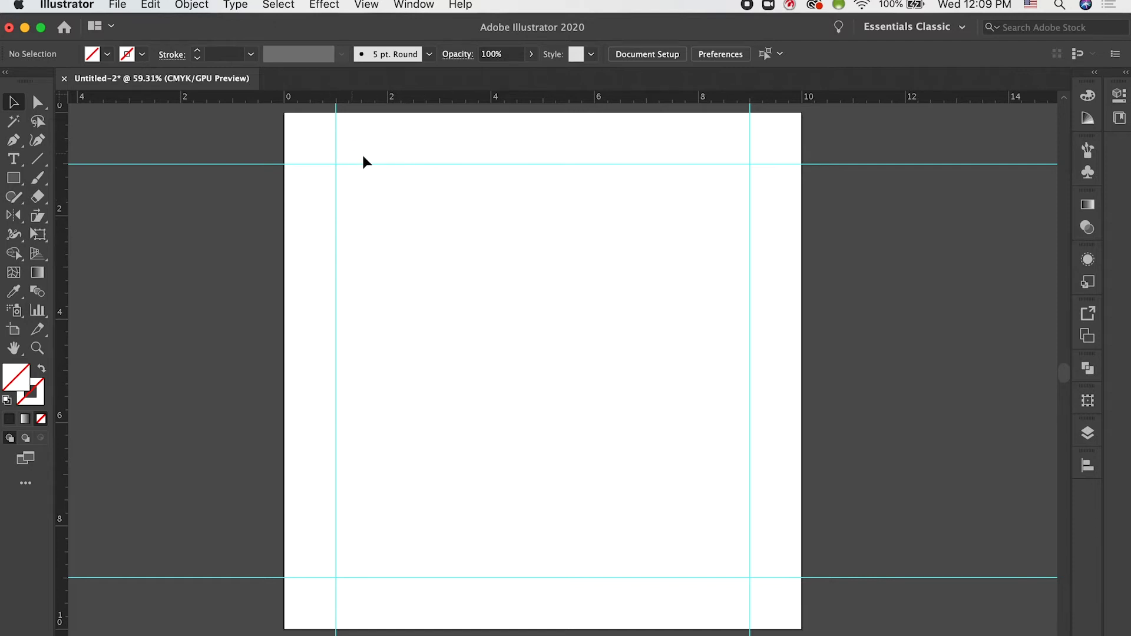
{"action": "left_click_drag", "start_coordinate": [363, 165], "coordinate": [362, 147]}
{"action": "key", "text": "super+z"}
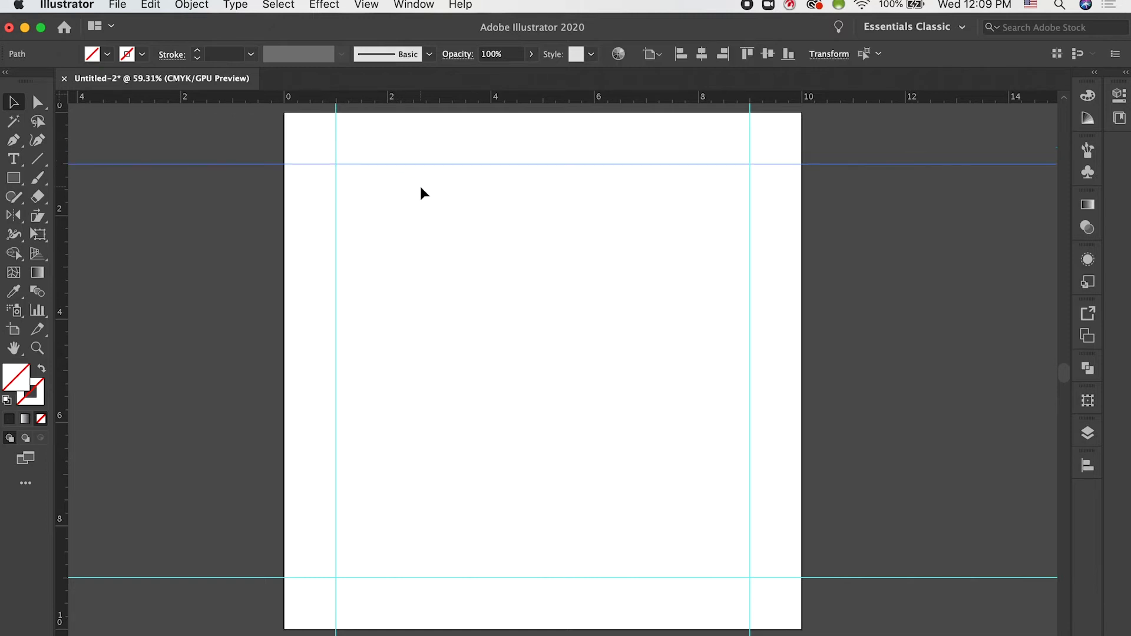
{"action": "left_click", "coordinate": [480, 223]}
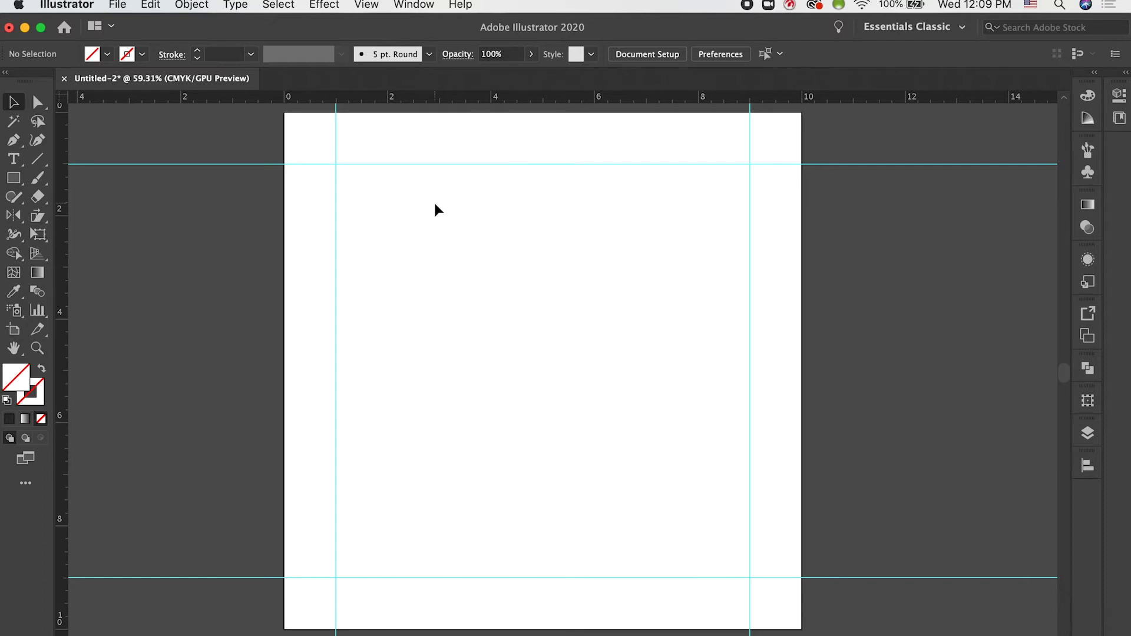
Toggle guide visibility with Cmd+; off, on, and off again so the guides are hidden.
{"action": "key", "text": "super+semicolon"}
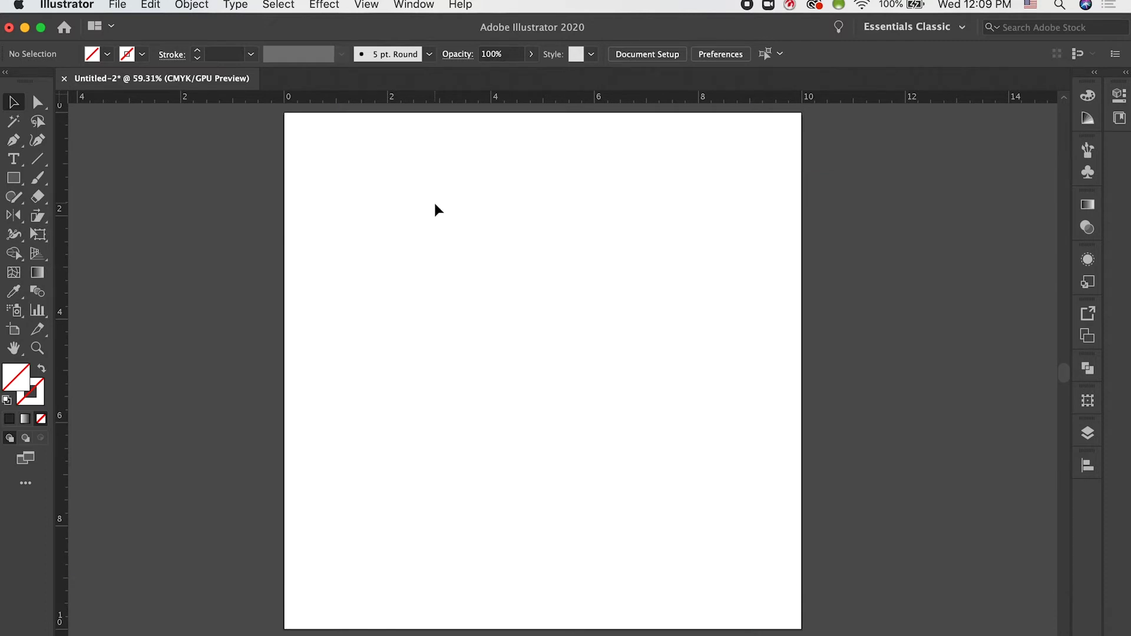
{"action": "key", "text": "super+semicolon"}
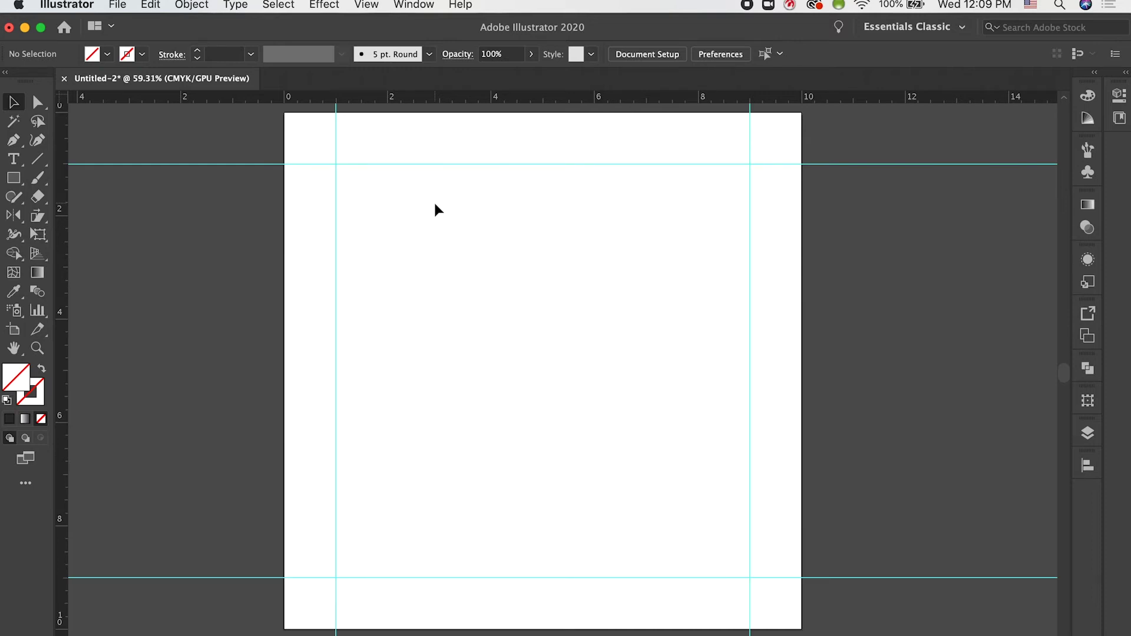
{"action": "key", "text": "super+semicolon"}
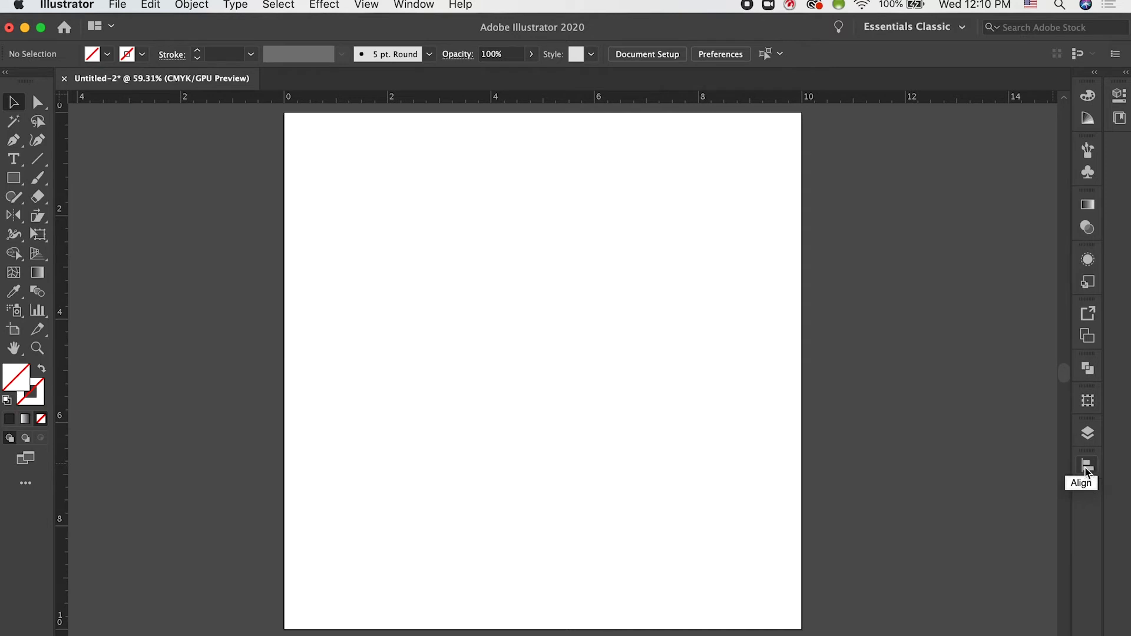
Open the Align panel from the Window menu and place it beside the artboard.
{"action": "left_click", "coordinate": [414, 5]}
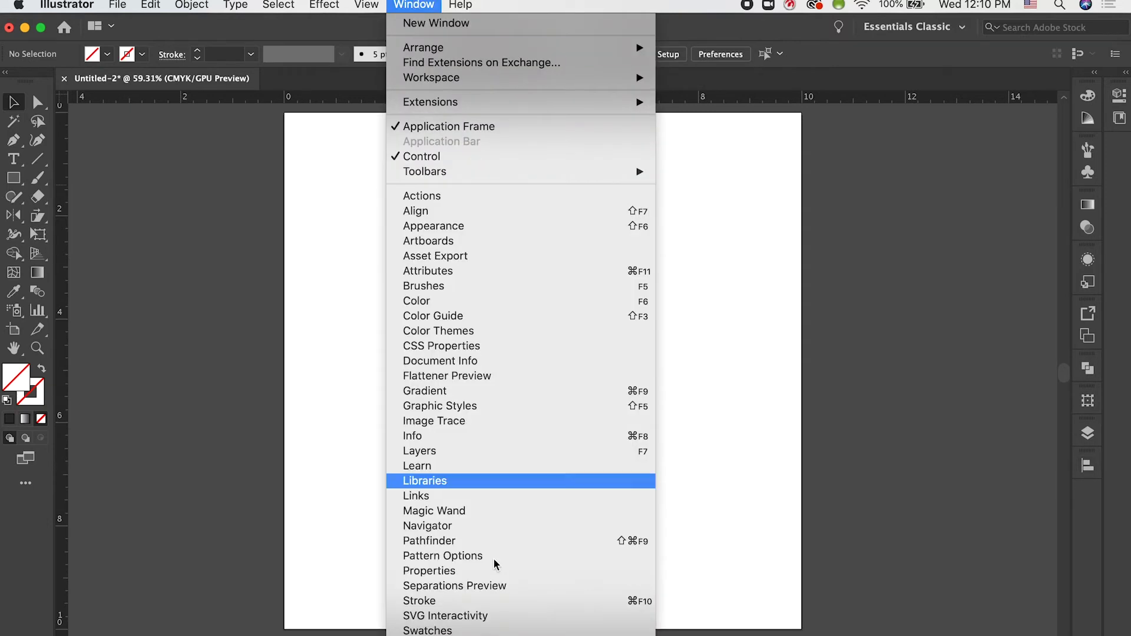
{"action": "left_click", "coordinate": [448, 212]}
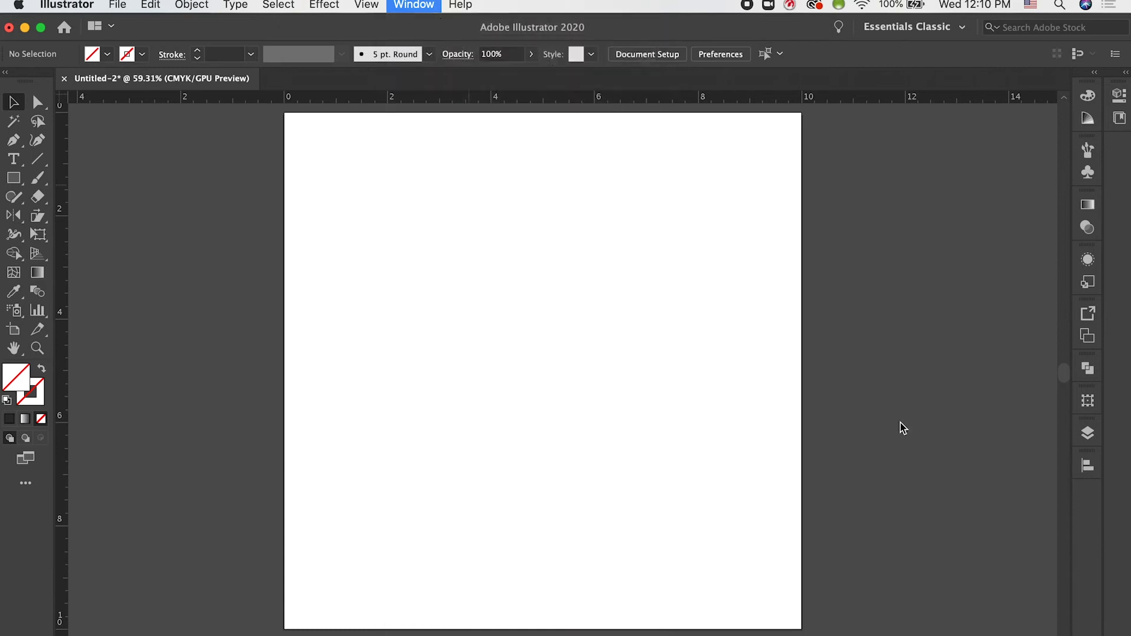
{"action": "left_click_drag", "start_coordinate": [912, 457], "coordinate": [854, 184]}
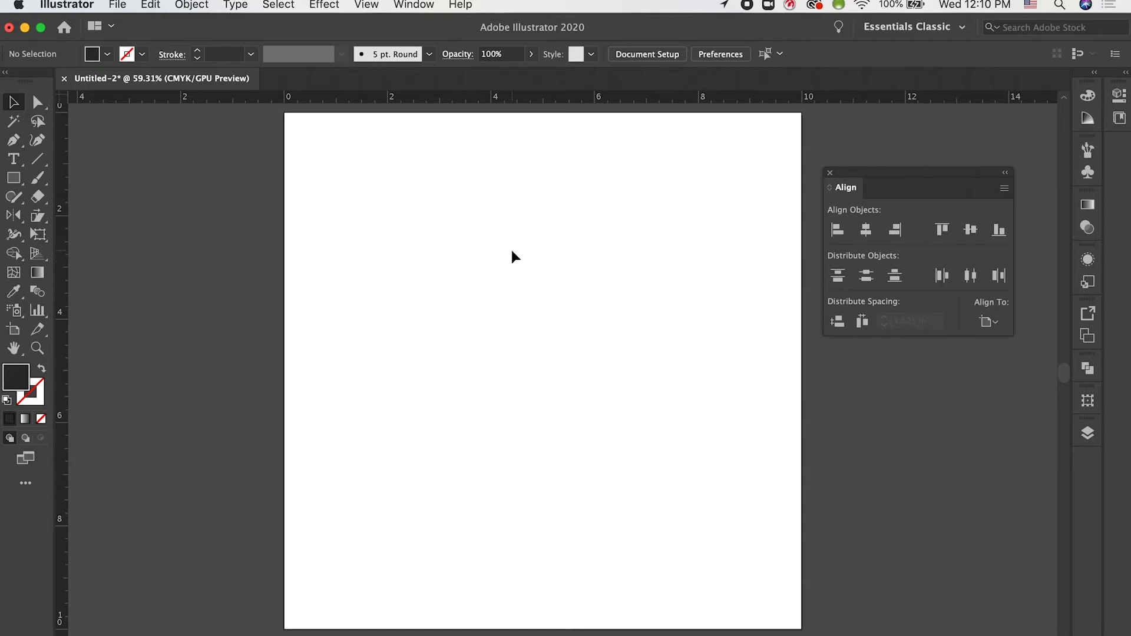
Draw a black square and centre it horizontally and vertically on the artboard.
{"action": "left_click", "coordinate": [13, 178]}
{"action": "left_click_drag", "start_coordinate": [321, 171], "coordinate": [427, 277]}
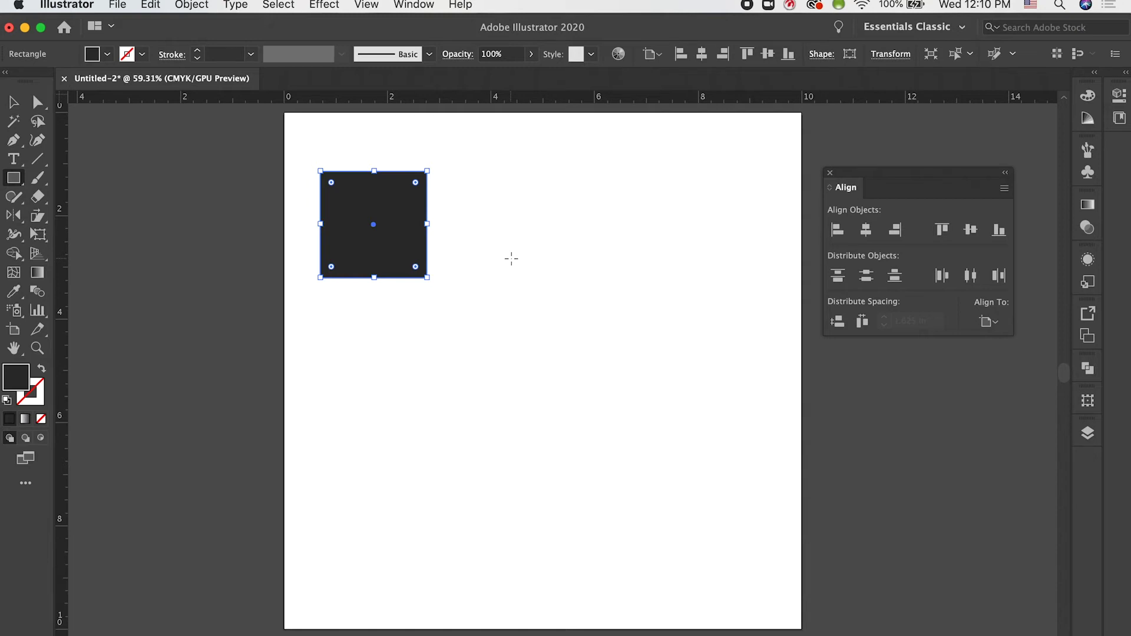
{"action": "key", "text": "v"}
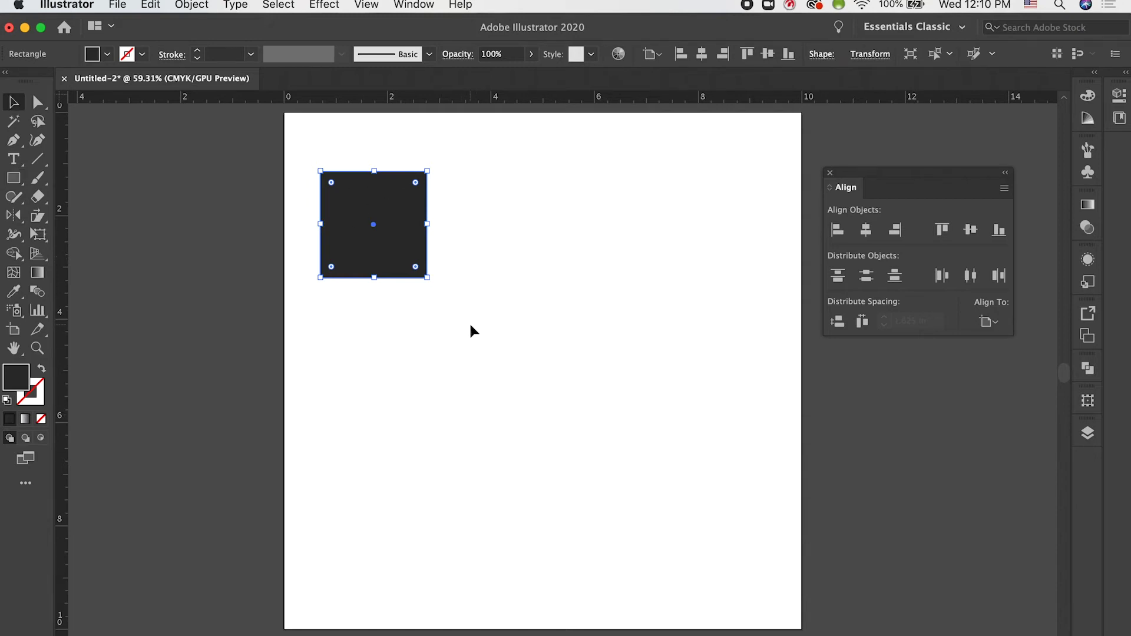
{"action": "left_click", "coordinate": [867, 230]}
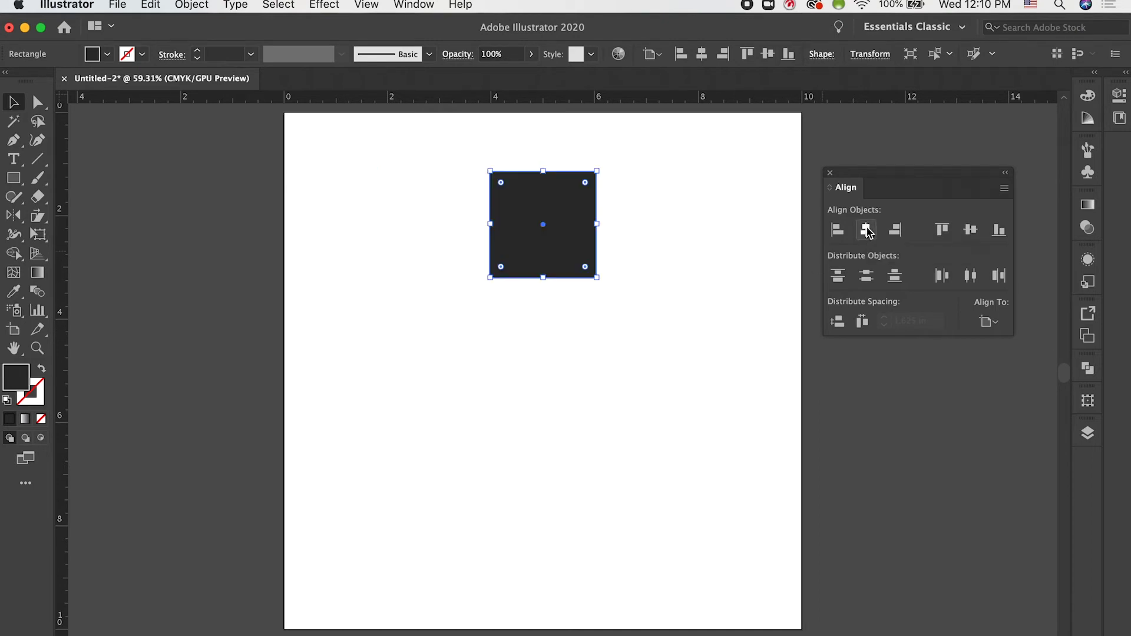
{"action": "left_click", "coordinate": [971, 230]}
{"action": "left_click", "coordinate": [764, 380]}
{"action": "scroll", "coordinate": [762, 380], "scroll_direction": "down", "scroll_amount": 2}
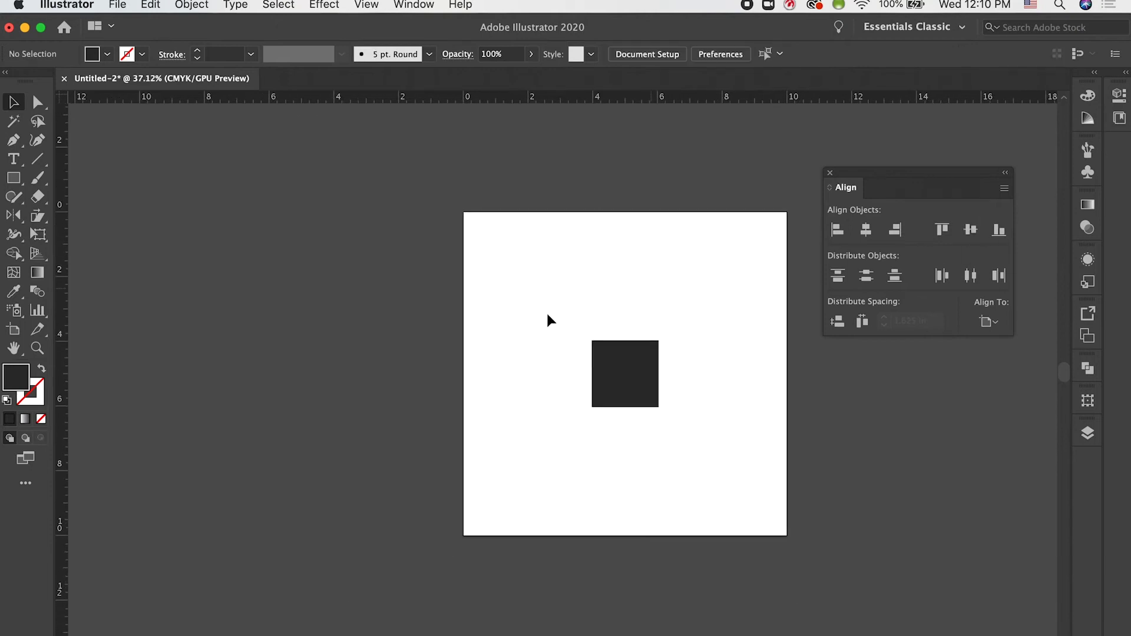
{"action": "scroll", "coordinate": [694, 401], "scroll_direction": "up", "scroll_amount": 3}
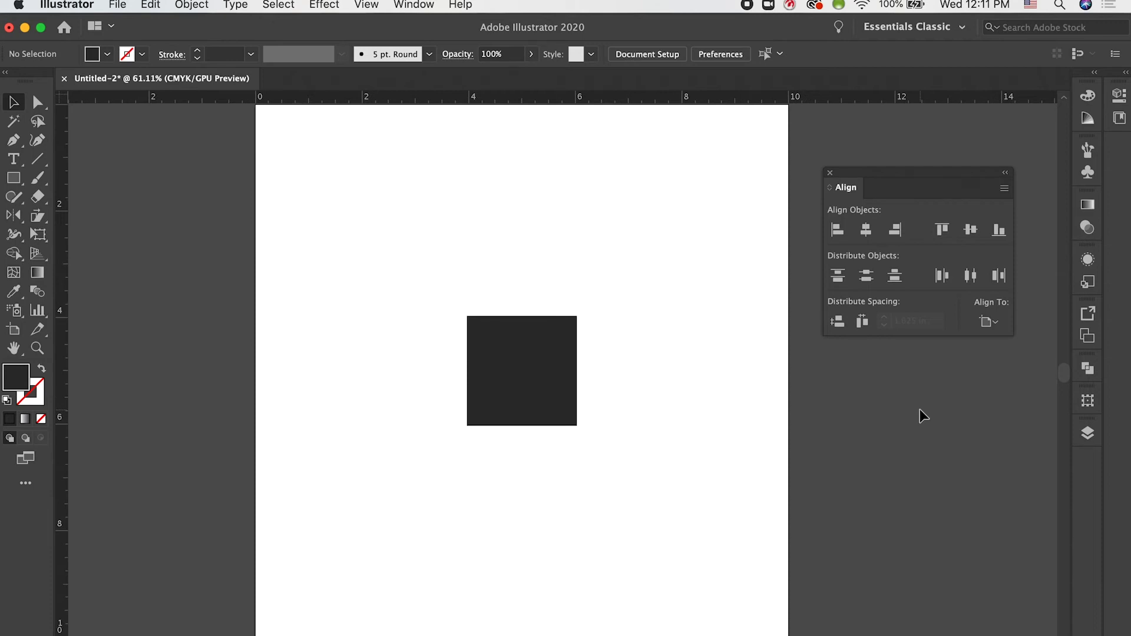
{"action": "left_click", "coordinate": [989, 322]}
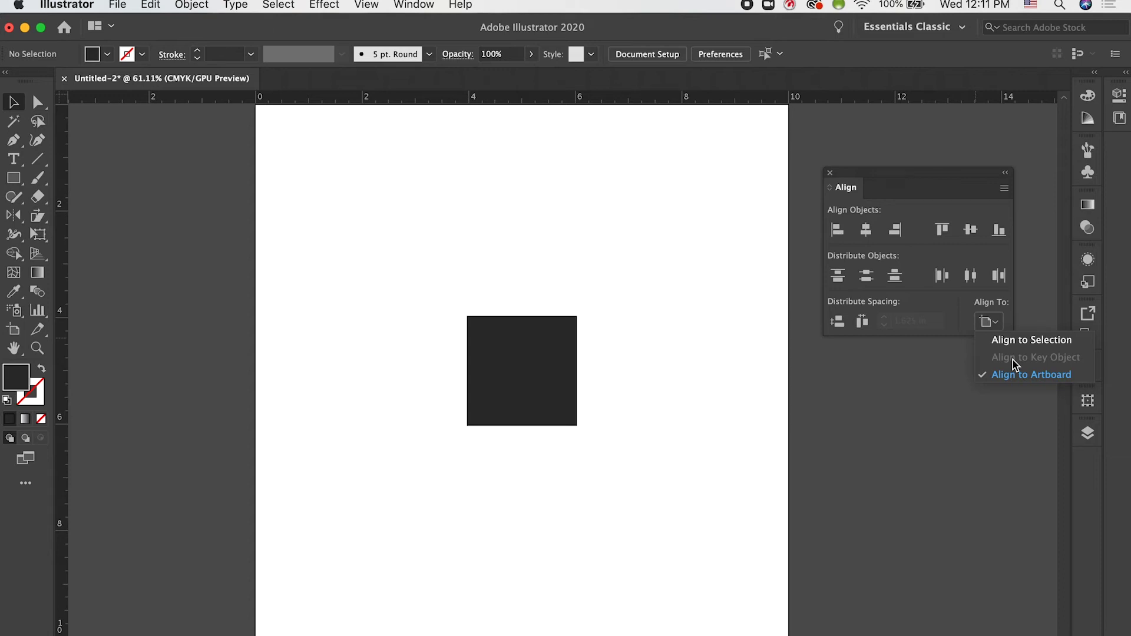
{"action": "left_click", "coordinate": [1013, 378]}
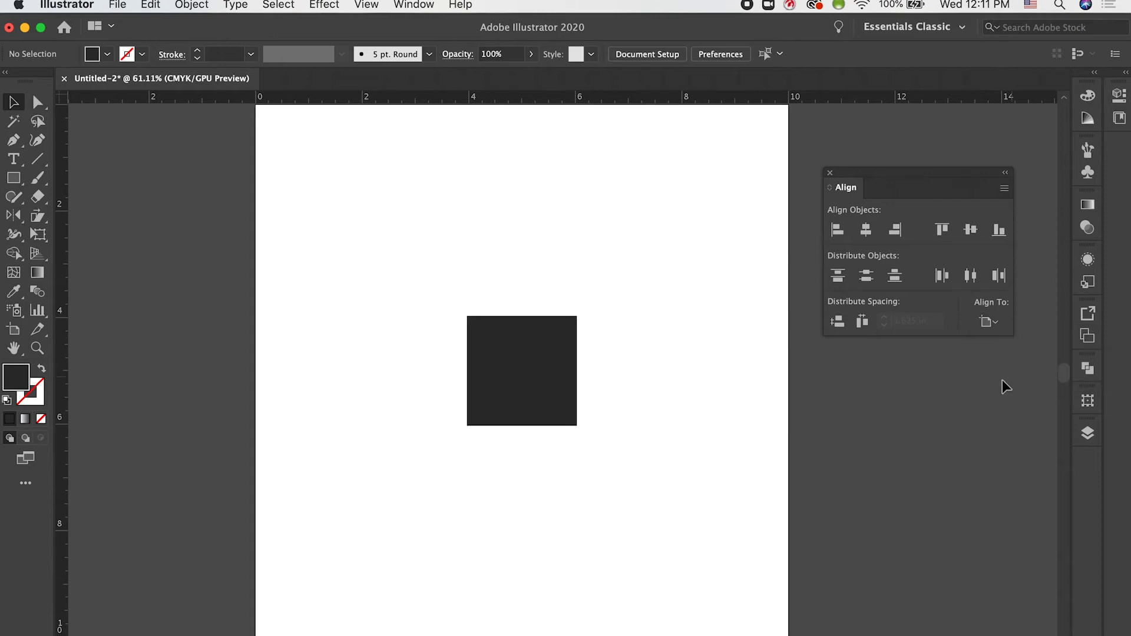
{"action": "key", "text": "super+0"}
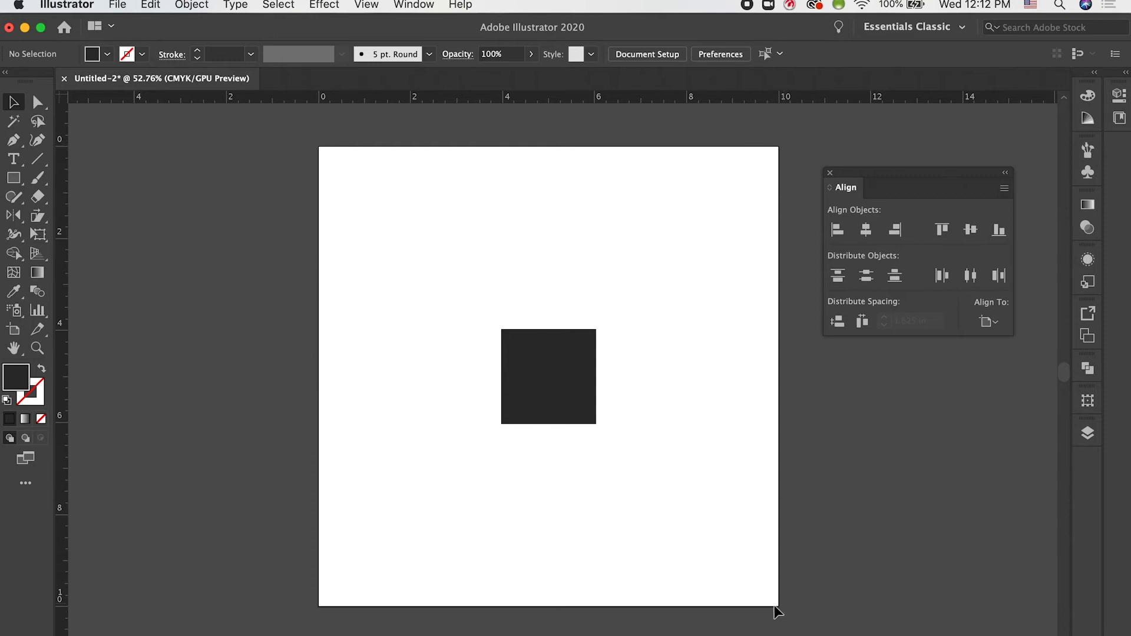
{"action": "left_click", "coordinate": [553, 386]}
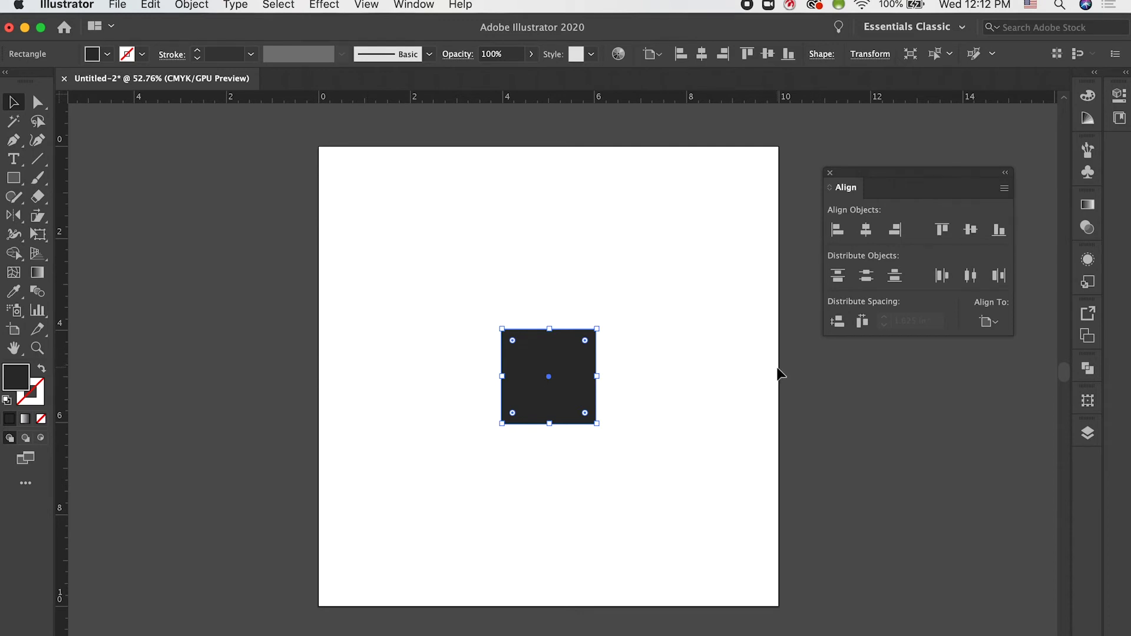
{"action": "left_click", "coordinate": [840, 233]}
{"action": "left_click", "coordinate": [902, 234]}
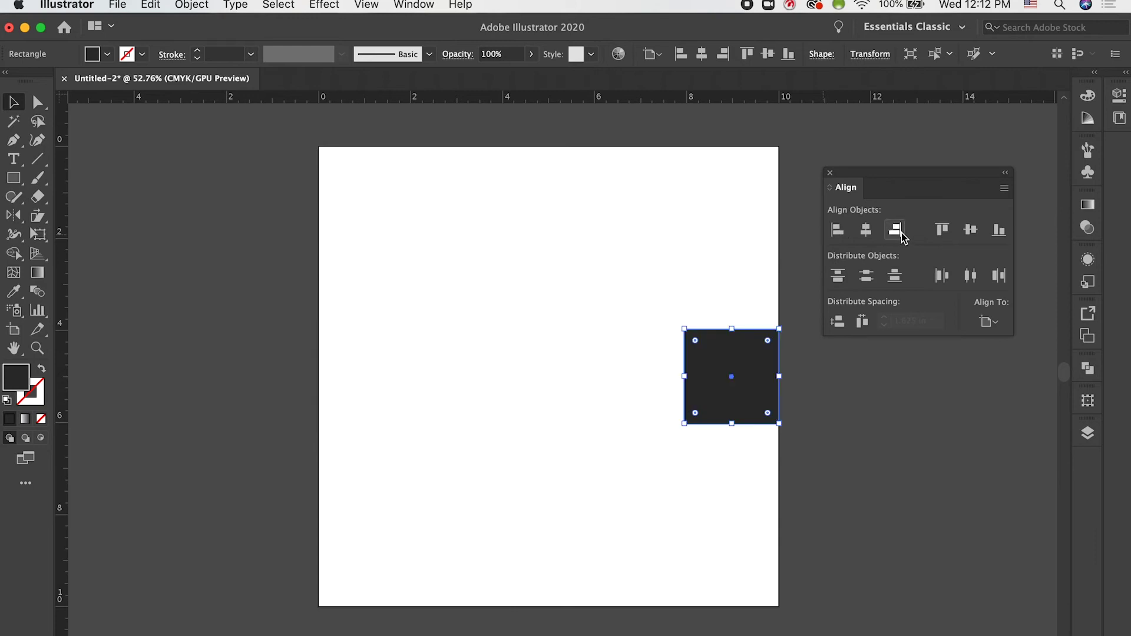
{"action": "left_click", "coordinate": [942, 231]}
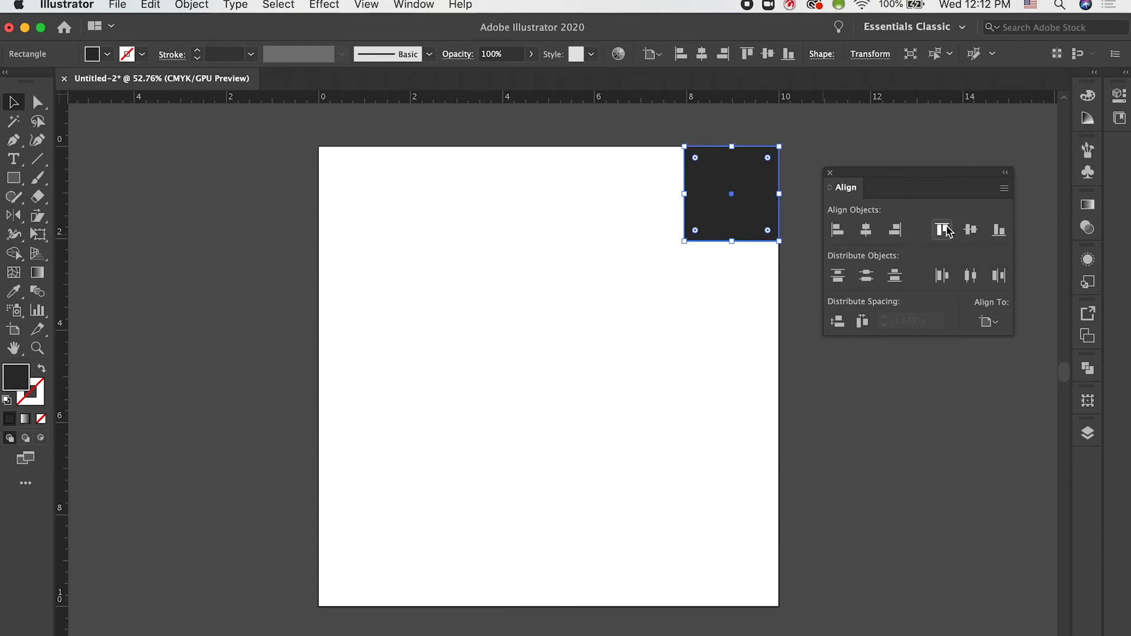
{"action": "left_click", "coordinate": [1001, 232]}
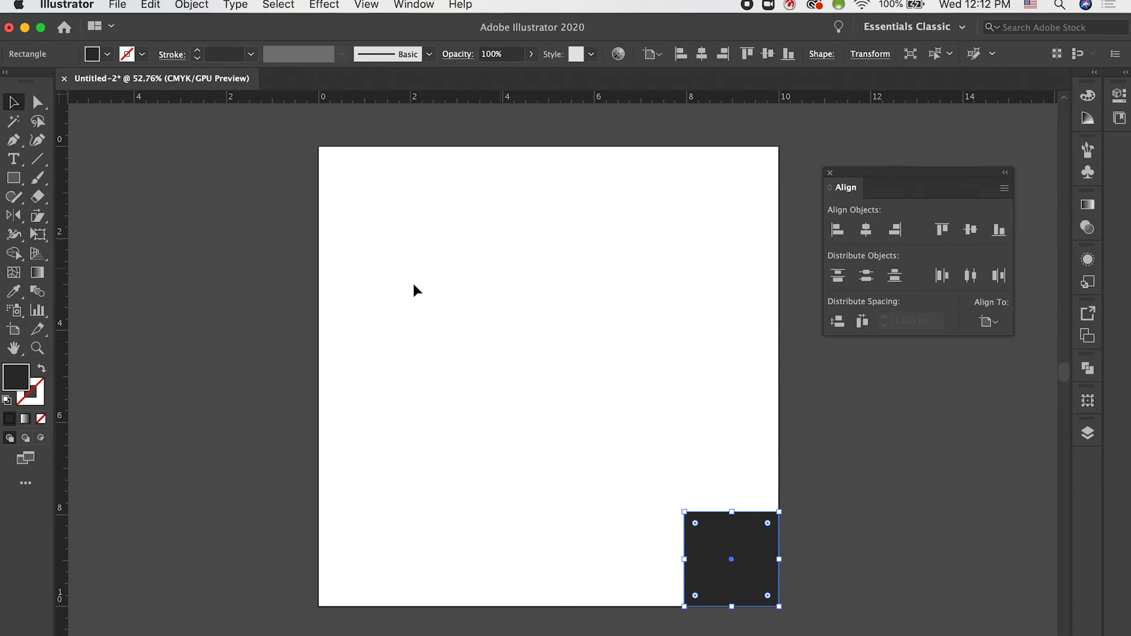
{"action": "left_click", "coordinate": [866, 231]}
{"action": "left_click", "coordinate": [974, 233]}
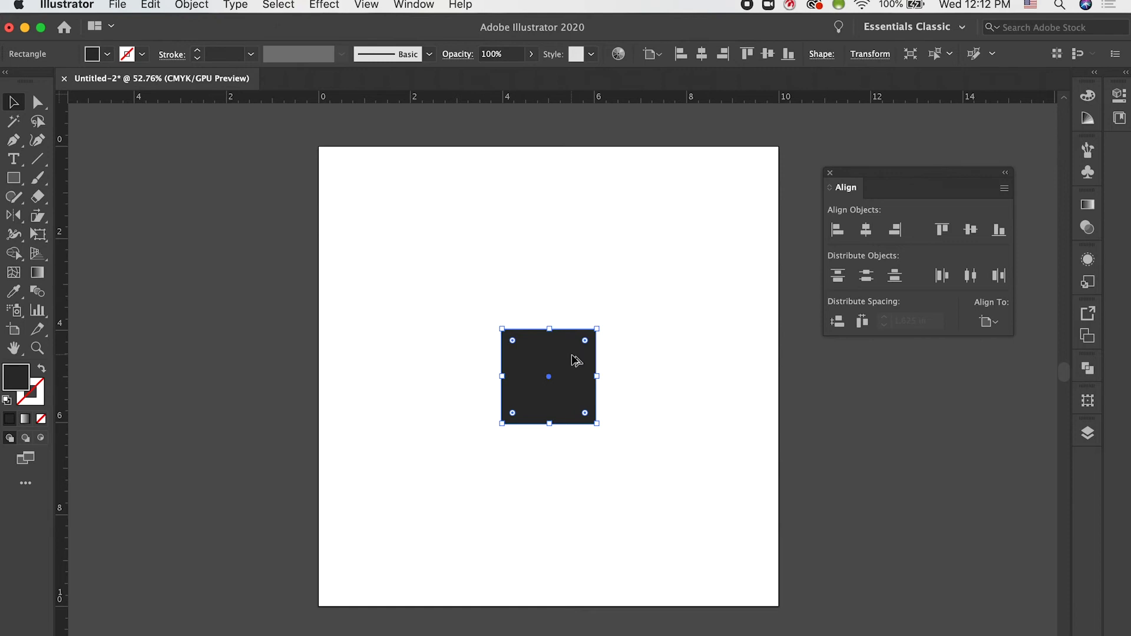
{"action": "left_click_drag", "start_coordinate": [584, 356], "coordinate": [717, 357]}
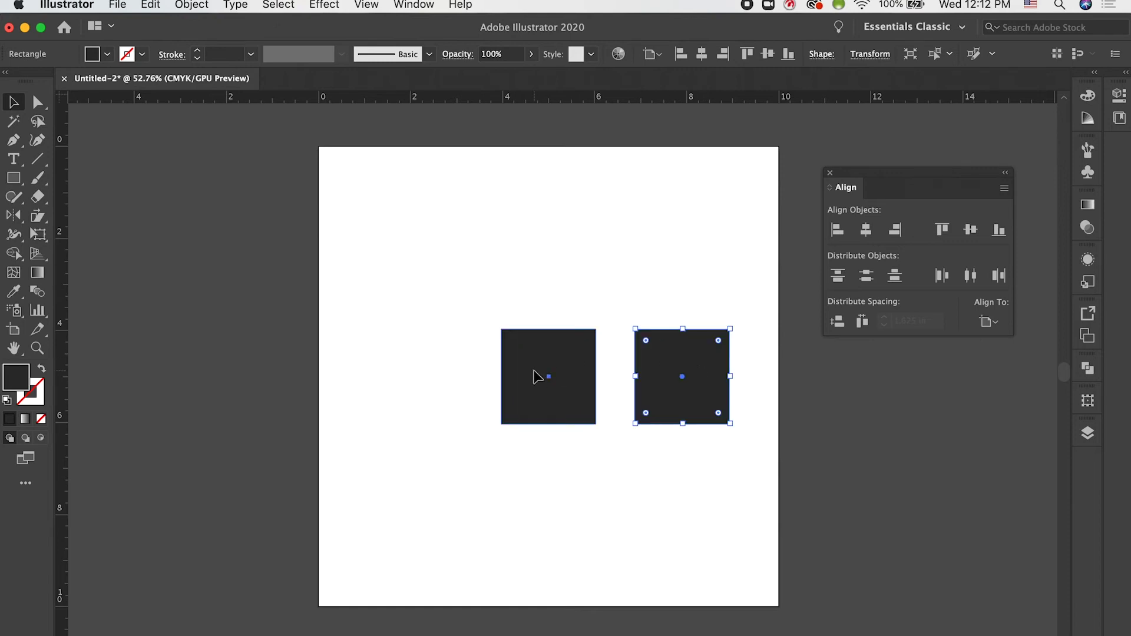
Alt-drag the middle square to make a third copy on its left.
{"action": "left_click", "coordinate": [534, 377]}
{"action": "left_click_drag", "start_coordinate": [537, 377], "coordinate": [411, 378]}
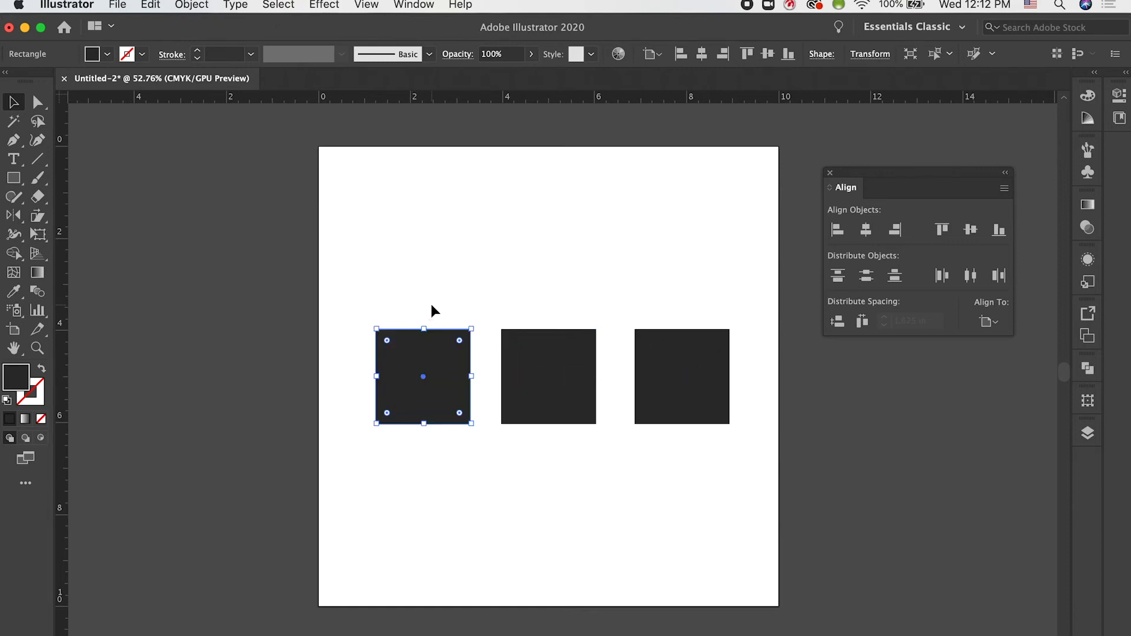
{"action": "left_click", "coordinate": [431, 303]}
Select all three squares, try top and bottom alignment, centre them vertically, and undo Align Left.
{"action": "left_click_drag", "start_coordinate": [371, 300], "coordinate": [695, 426]}
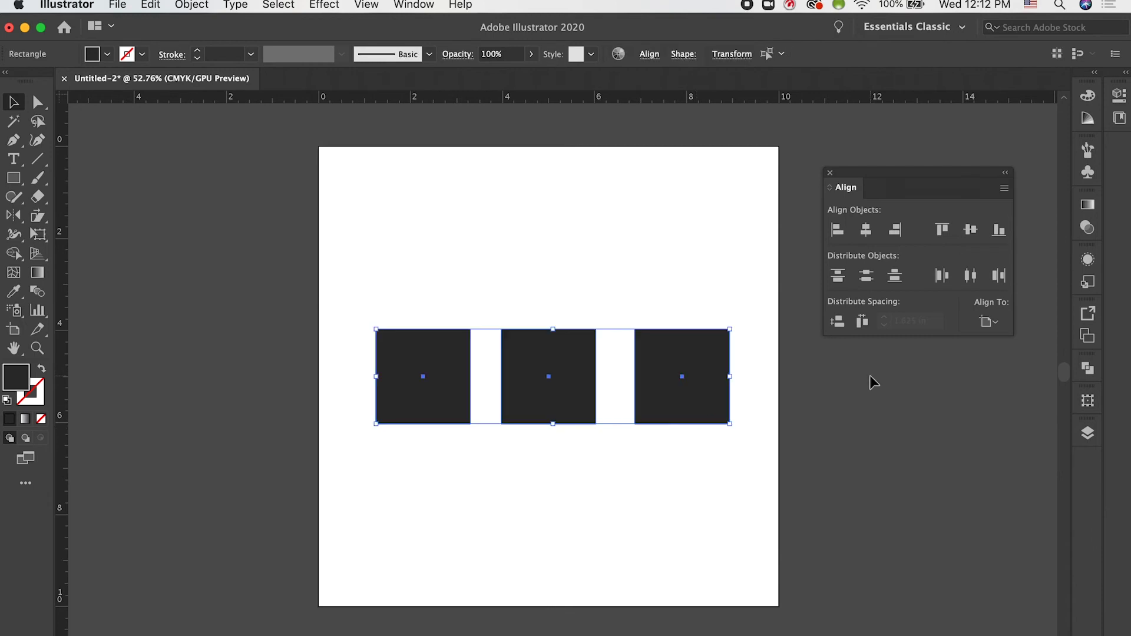
{"action": "left_click", "coordinate": [956, 234]}
{"action": "left_click", "coordinate": [1000, 230]}
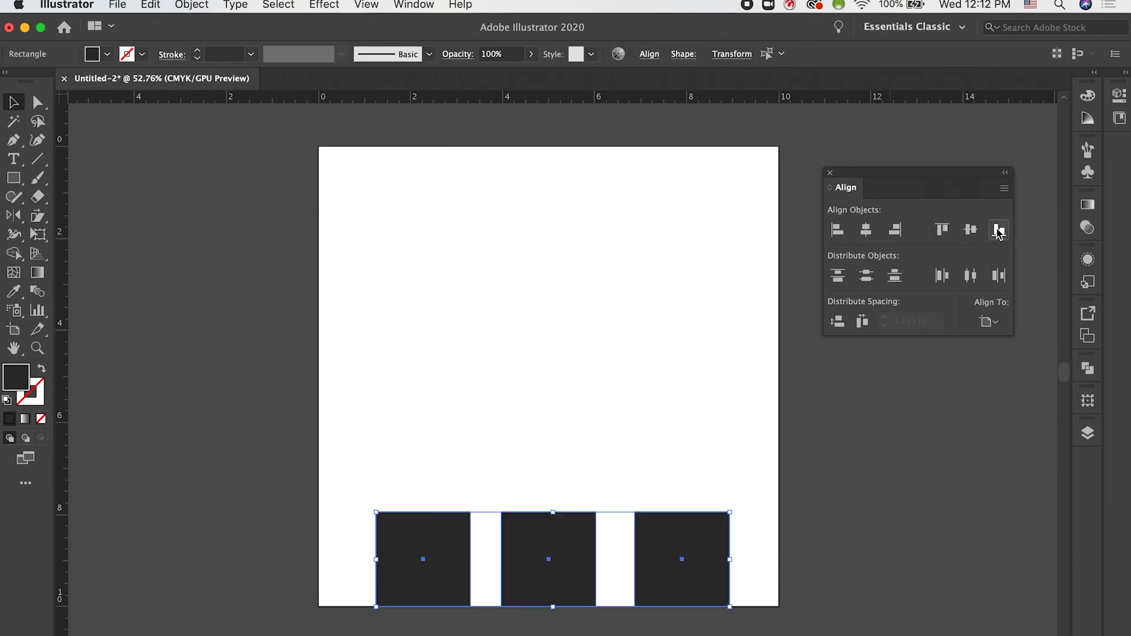
{"action": "left_click", "coordinate": [972, 232]}
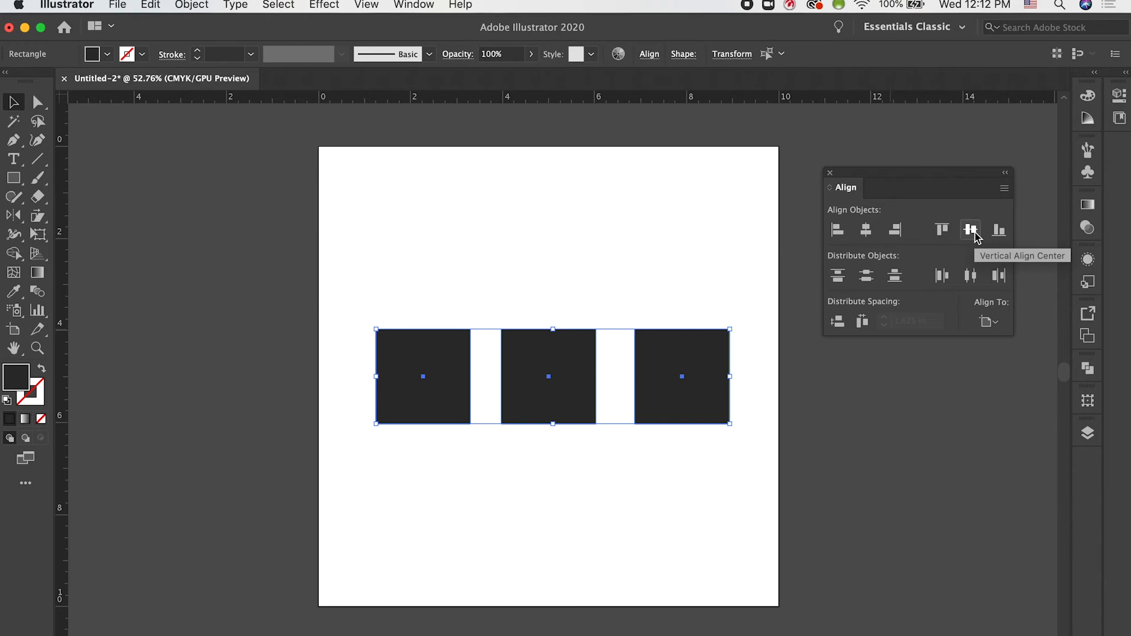
{"action": "left_click", "coordinate": [836, 231]}
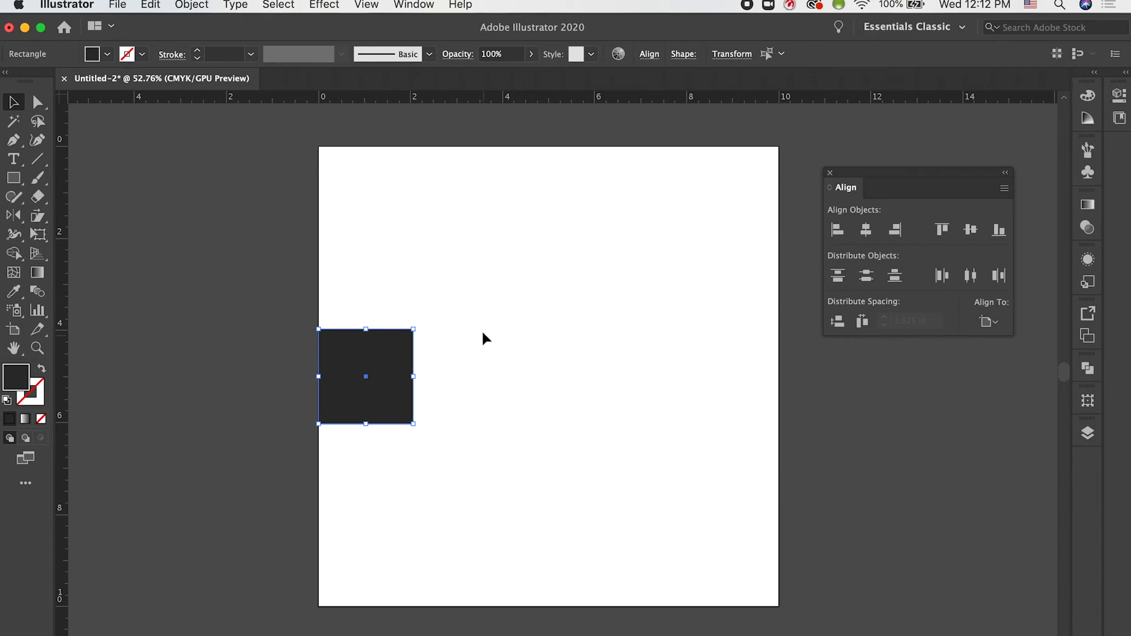
{"action": "key", "text": "super+z"}
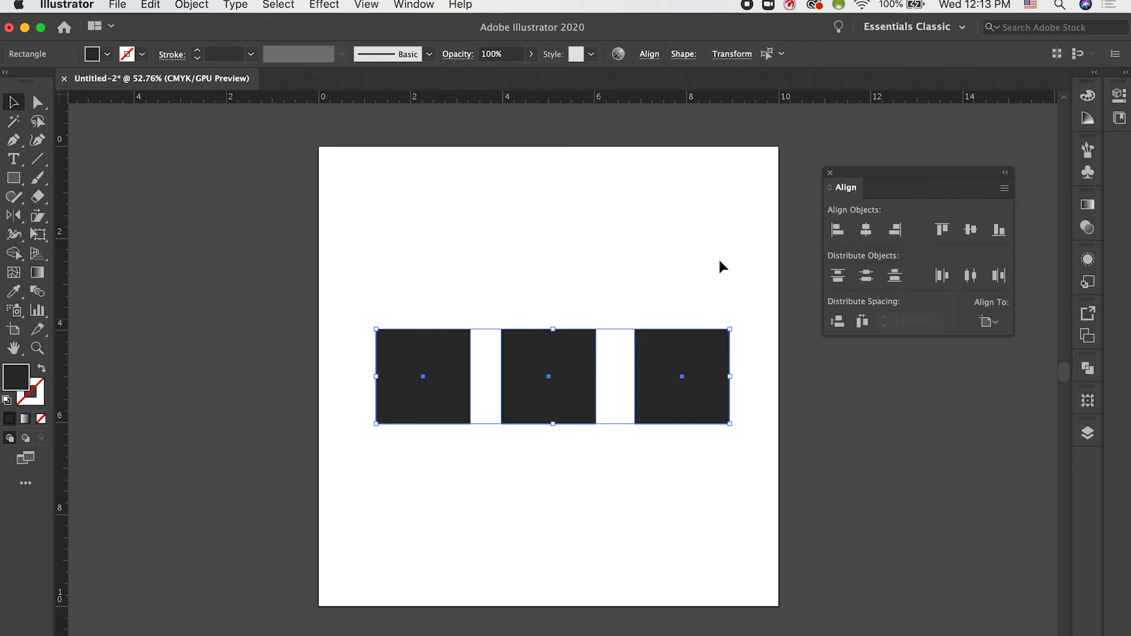
Align the squares left, test pulling two apart, undo, and reselect all three.
{"action": "left_click", "coordinate": [838, 230]}
{"action": "left_click", "coordinate": [449, 342]}
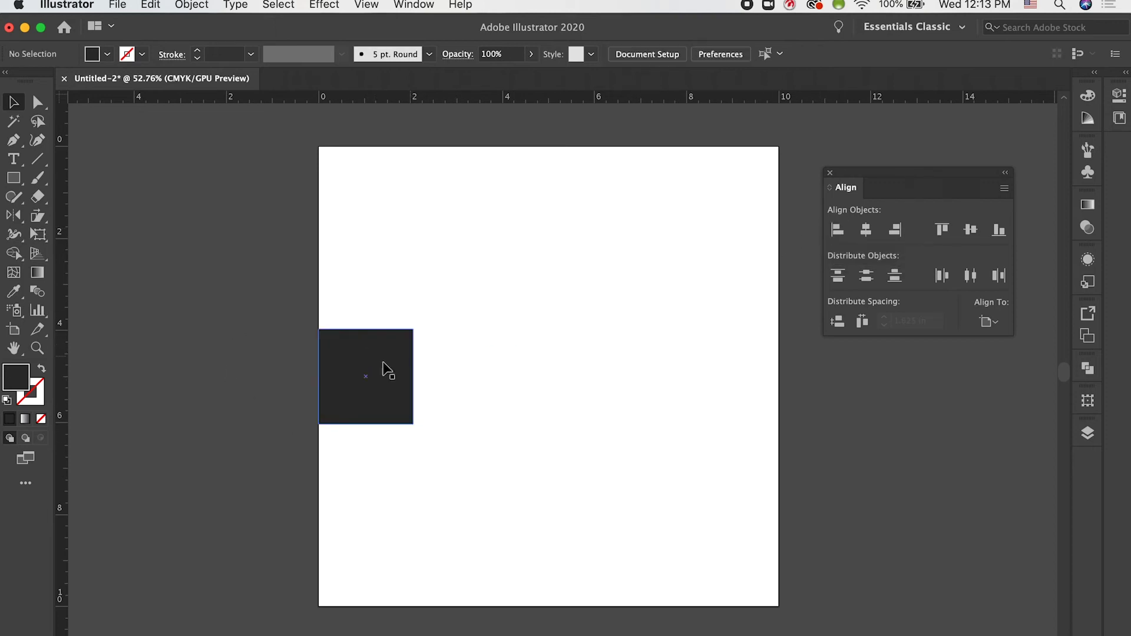
{"action": "left_click_drag", "start_coordinate": [384, 371], "coordinate": [475, 369]}
{"action": "left_click_drag", "start_coordinate": [373, 374], "coordinate": [613, 373]}
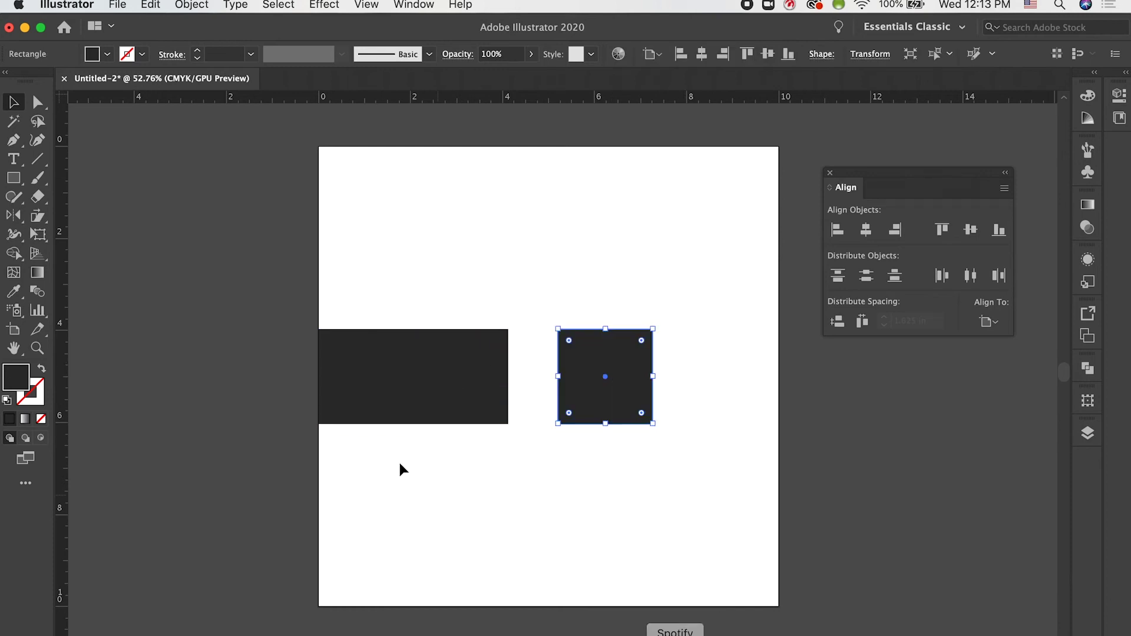
{"action": "key", "text": "cmd+z"}
{"action": "key", "text": "cmd+z"}
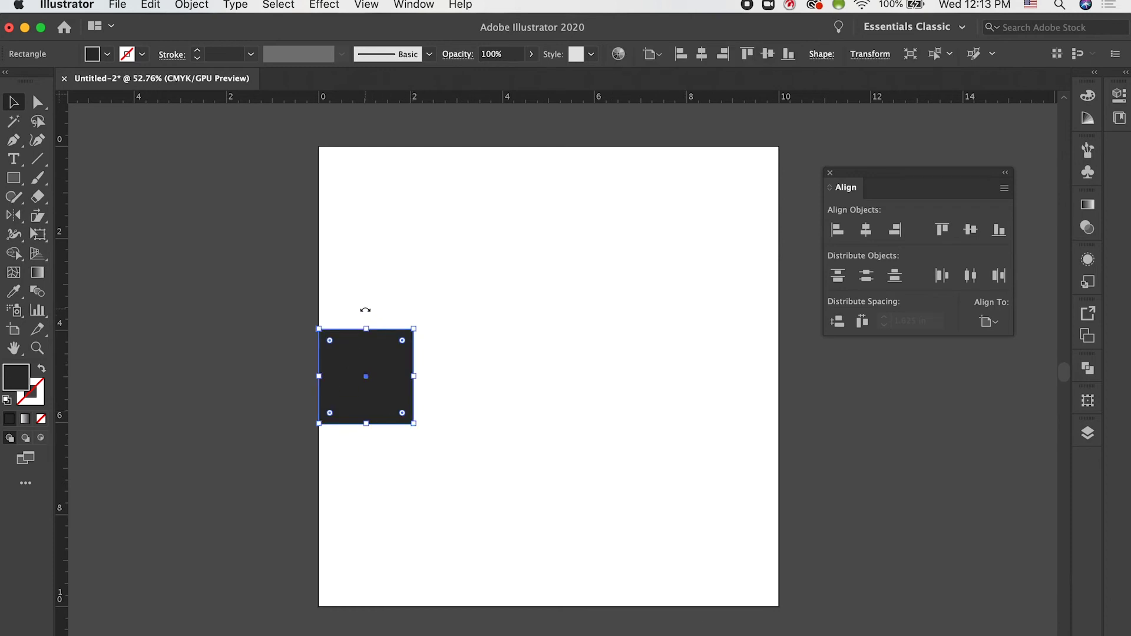
{"action": "left_click", "coordinate": [348, 277]}
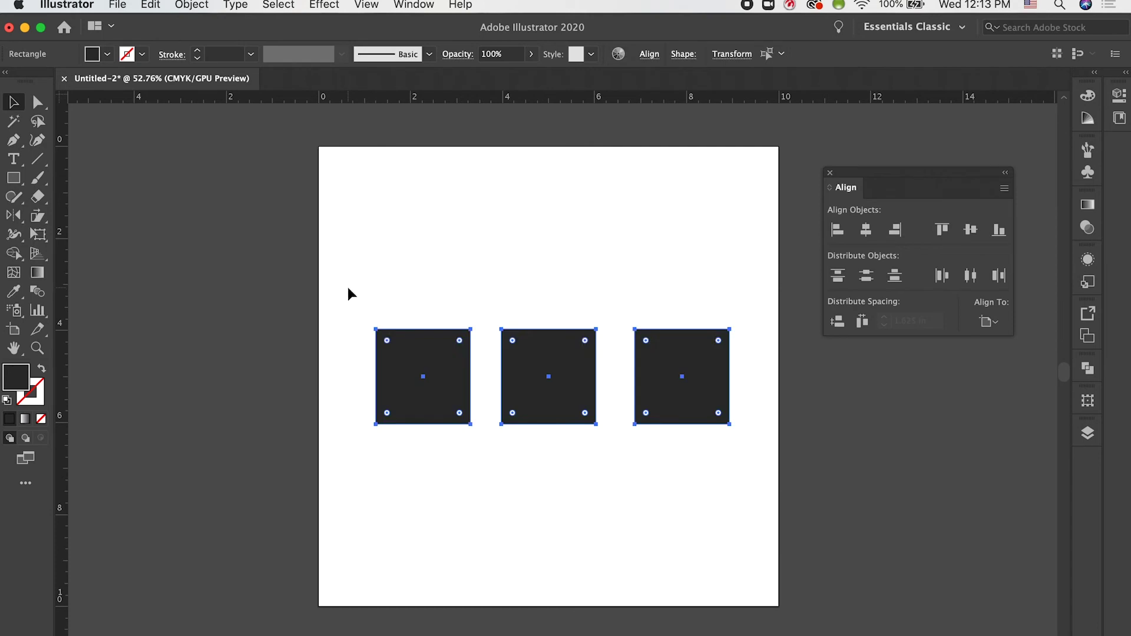
{"action": "left_click", "coordinate": [391, 293]}
{"action": "mouse_move", "coordinate": [391, 293]}
{"action": "left_mouse_down"}
{"action": "mouse_move", "coordinate": [695, 434]}
{"action": "mouse_move", "coordinate": [717, 510]}
{"action": "left_mouse_up"}
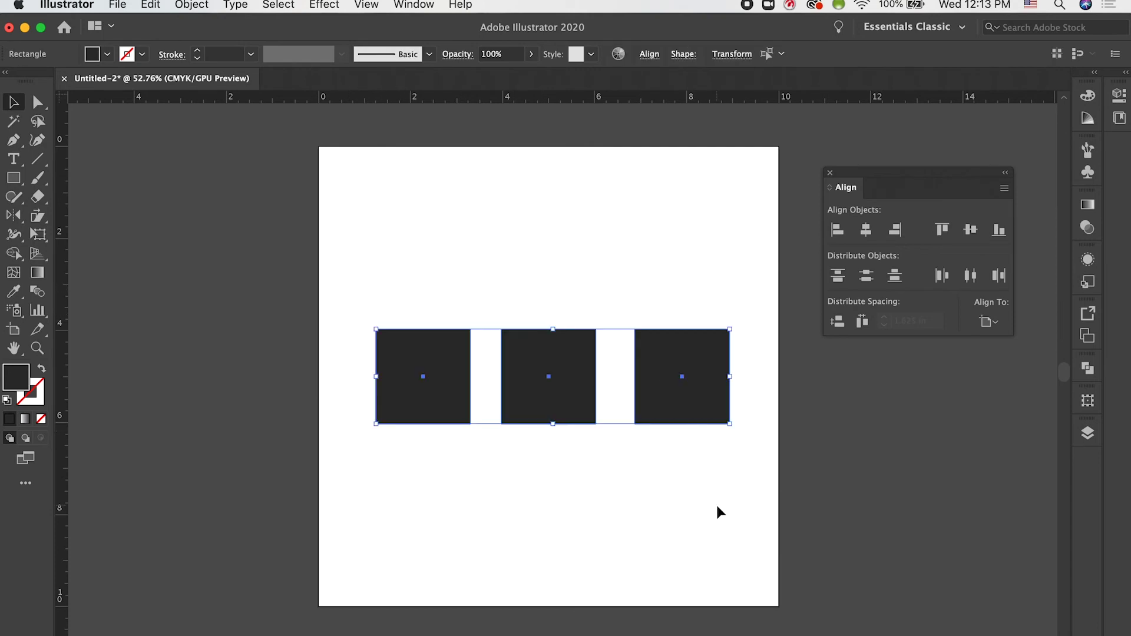
Group the three squares, align left then centre horizontally, ungroup, and reselect them.
{"action": "key", "text": "super+g"}
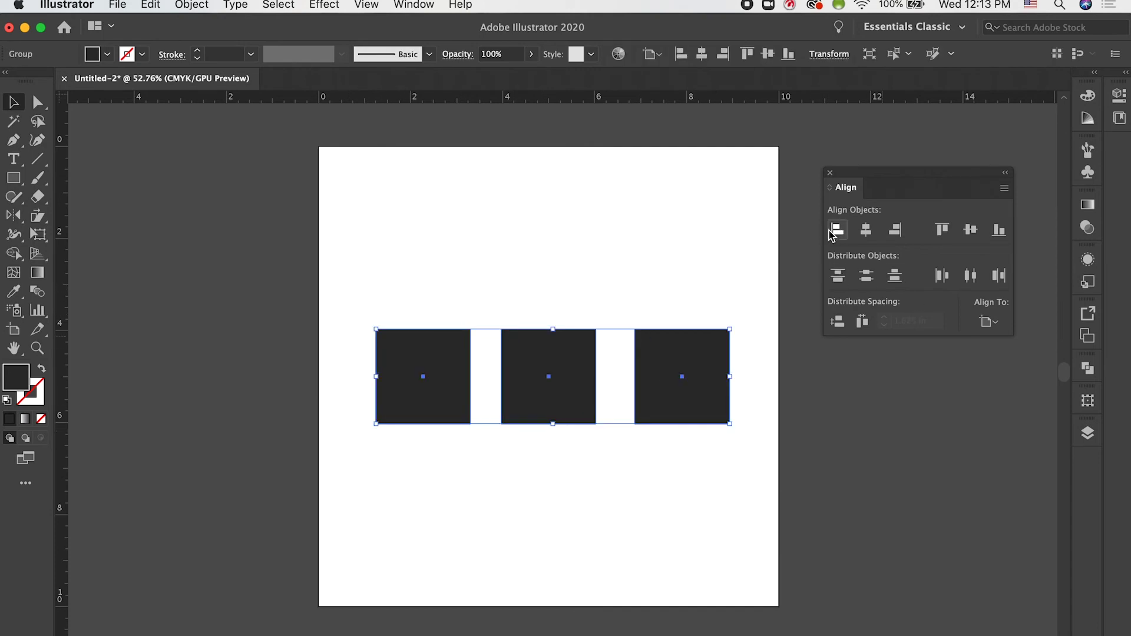
{"action": "left_click", "coordinate": [836, 231]}
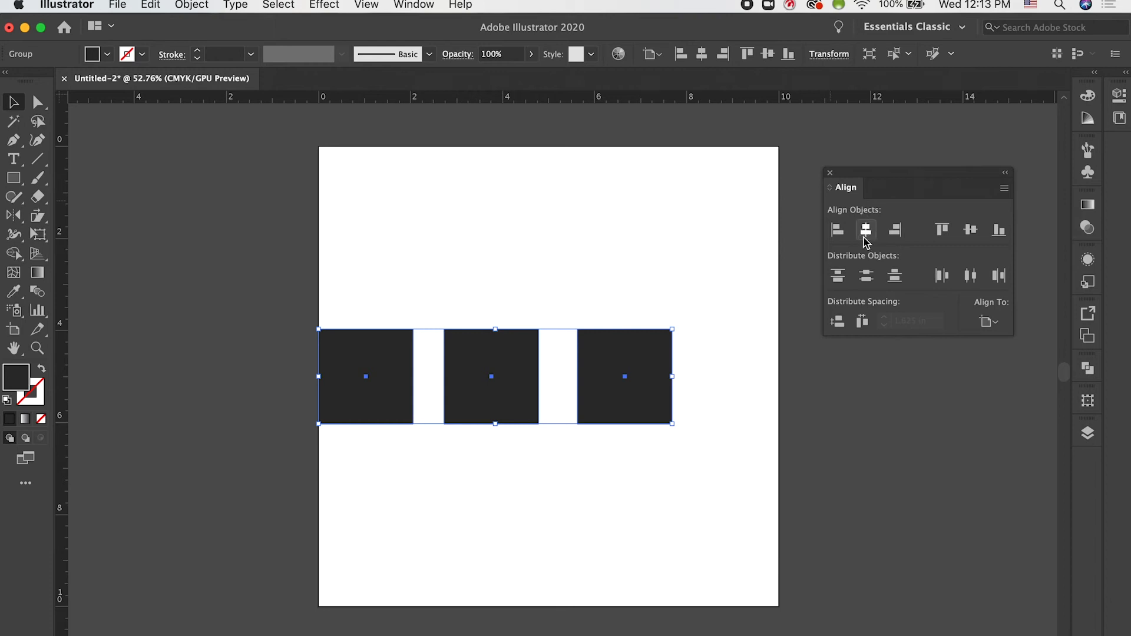
{"action": "left_click", "coordinate": [866, 231]}
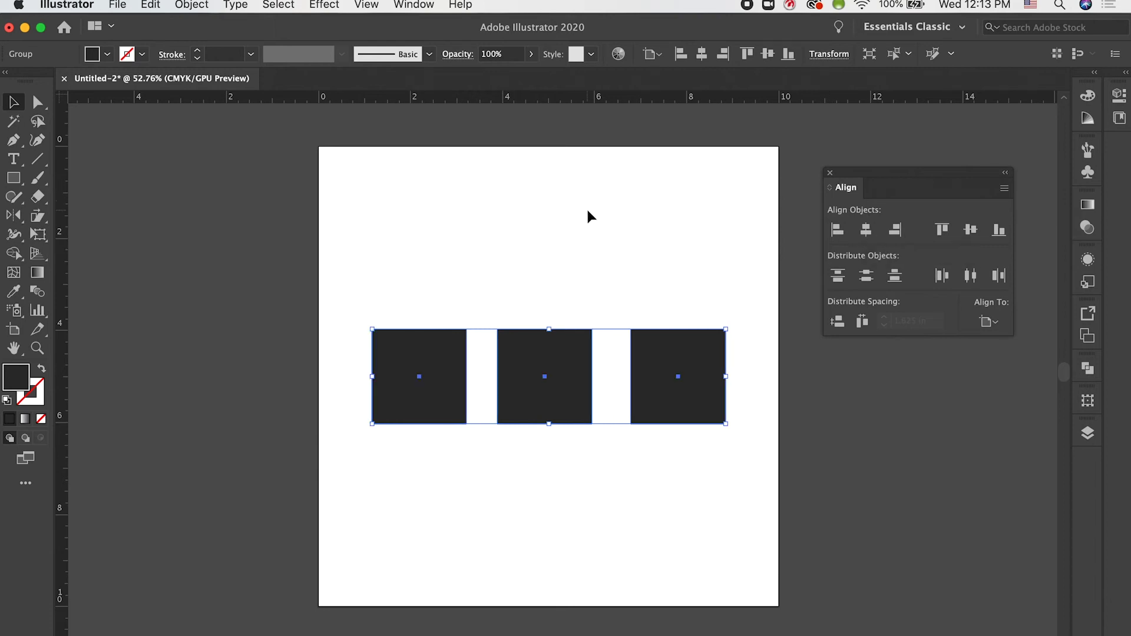
{"action": "key", "text": "shift+super+g"}
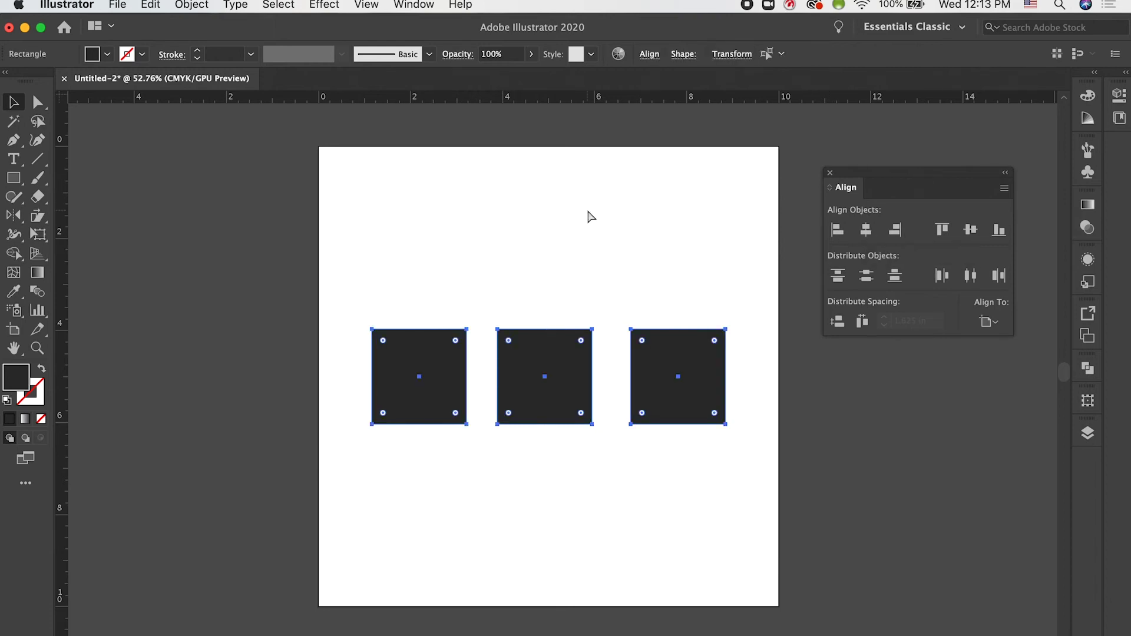
{"action": "key", "text": "super+z"}
{"action": "left_click", "coordinate": [582, 227]}
{"action": "left_click_drag", "start_coordinate": [406, 283], "coordinate": [774, 456]}
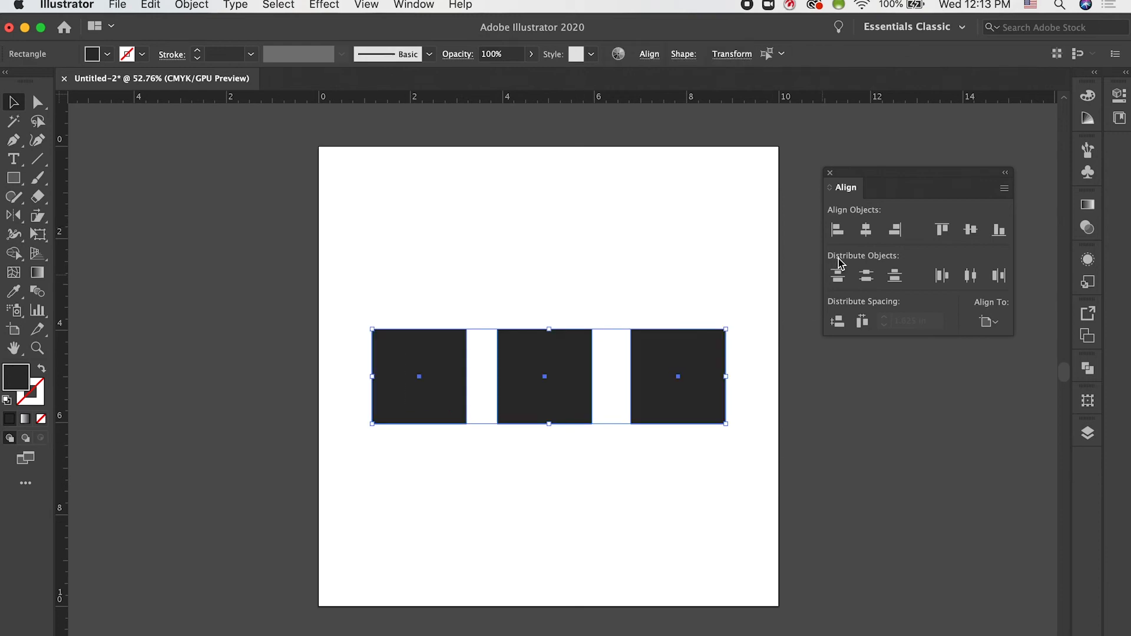
Distribute the squares by centre horizontally and vertically to the artboard, then centre them into one column.
{"action": "left_click", "coordinate": [986, 330]}
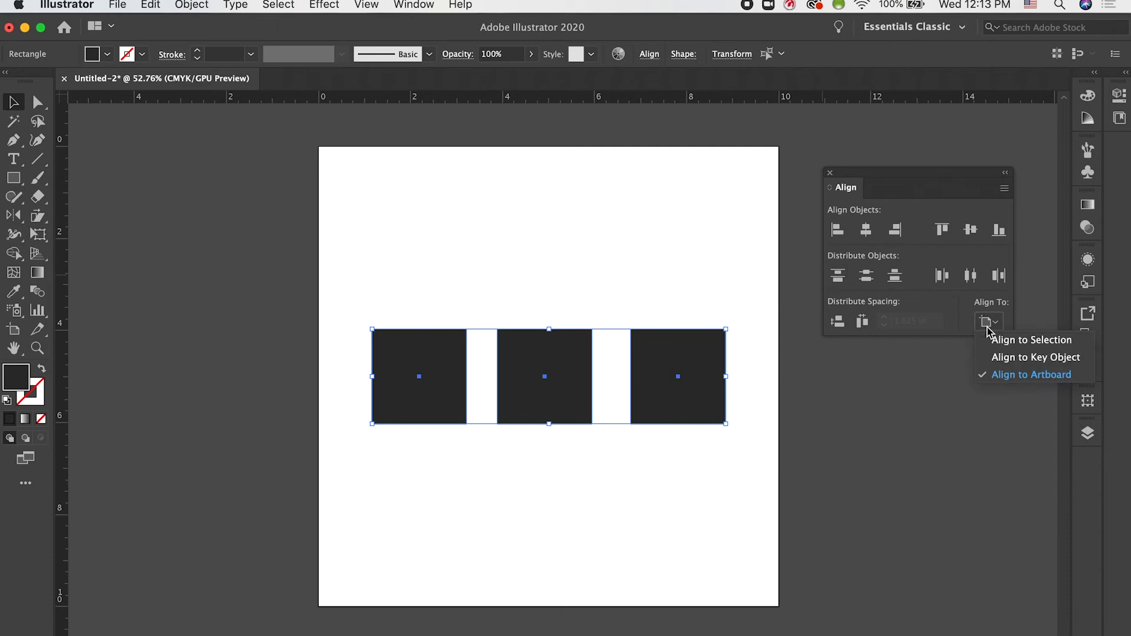
{"action": "left_click", "coordinate": [988, 323]}
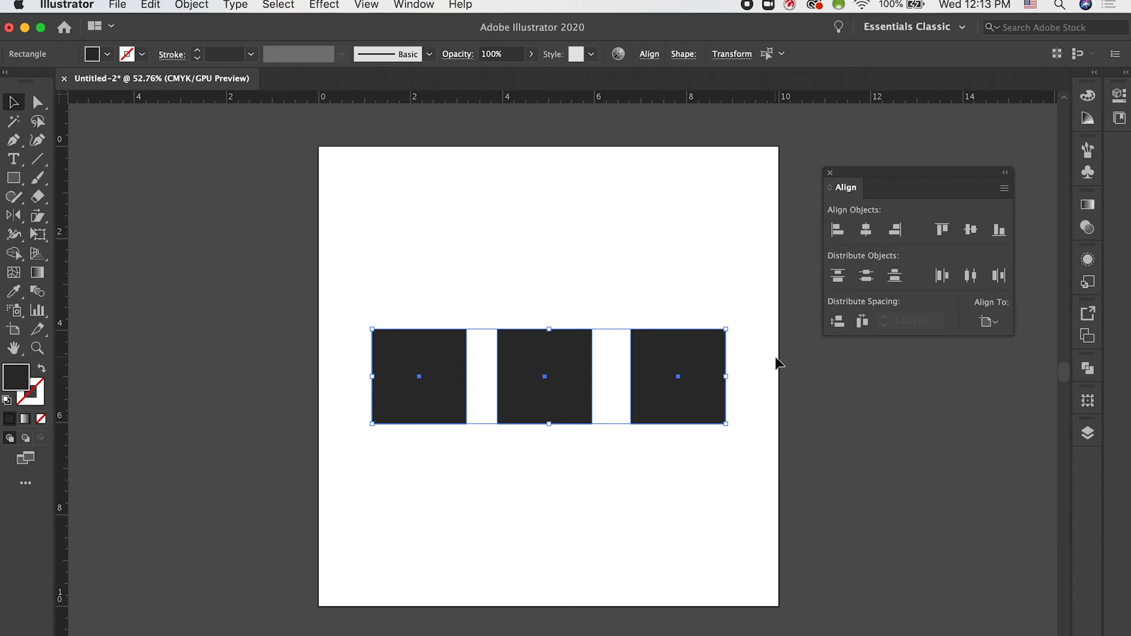
{"action": "left_click", "coordinate": [971, 282]}
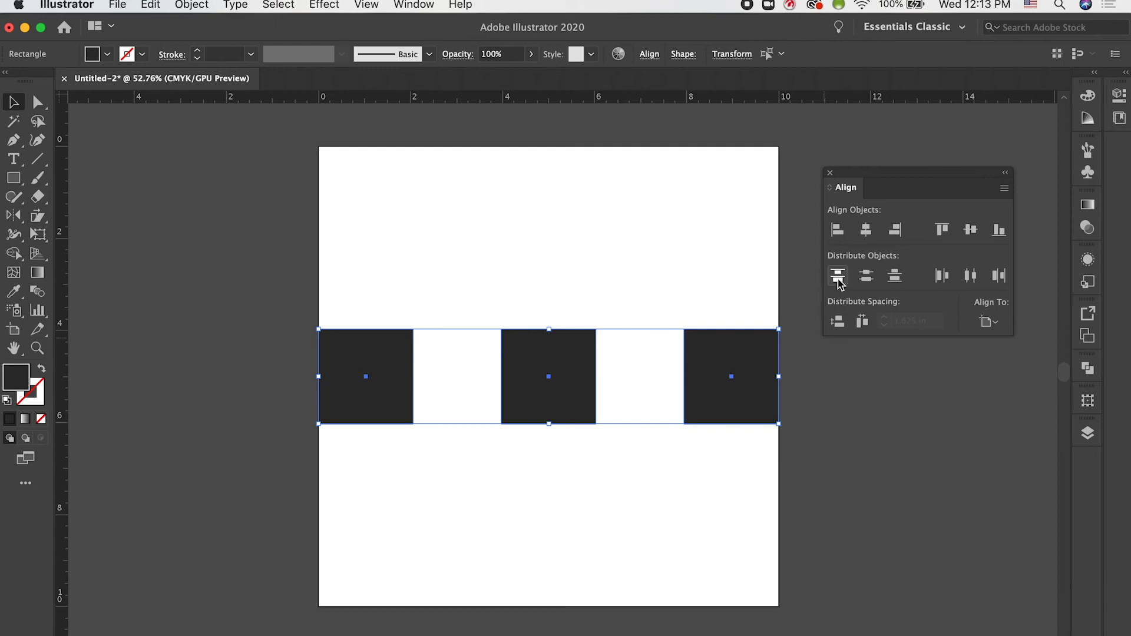
{"action": "left_click", "coordinate": [866, 277]}
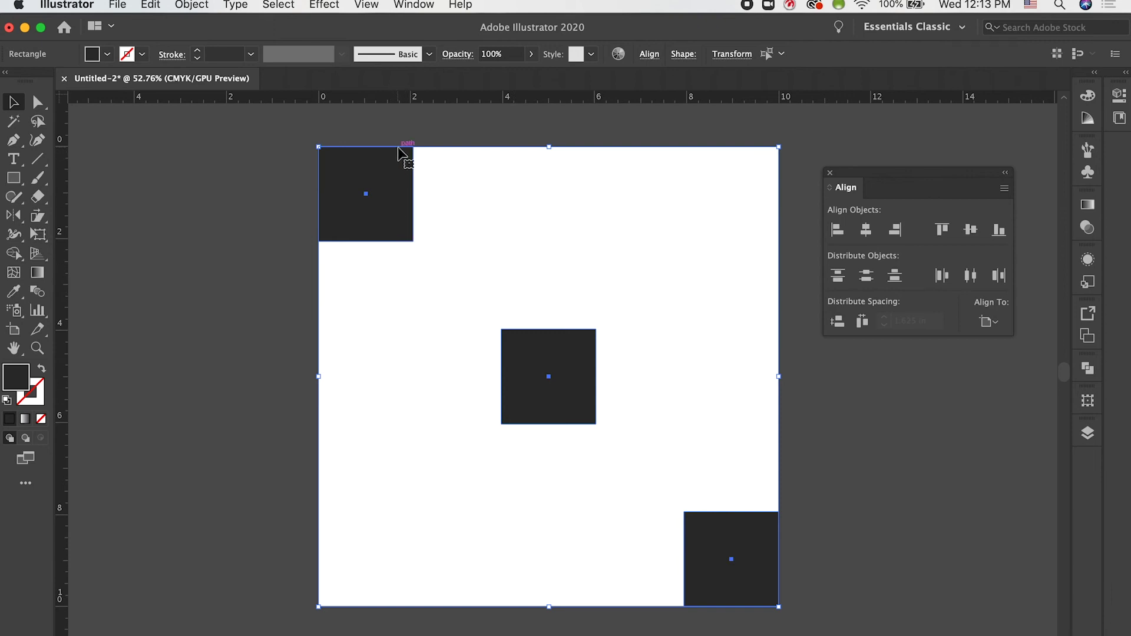
{"action": "left_click", "coordinate": [402, 385]}
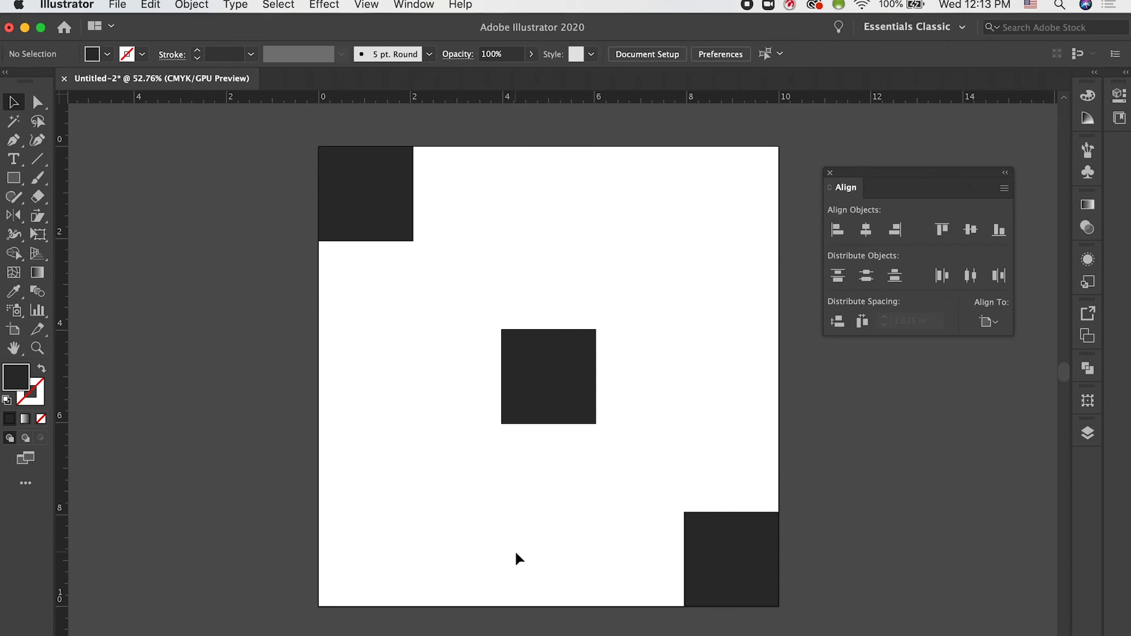
{"action": "left_click_drag", "start_coordinate": [284, 188], "coordinate": [758, 626]}
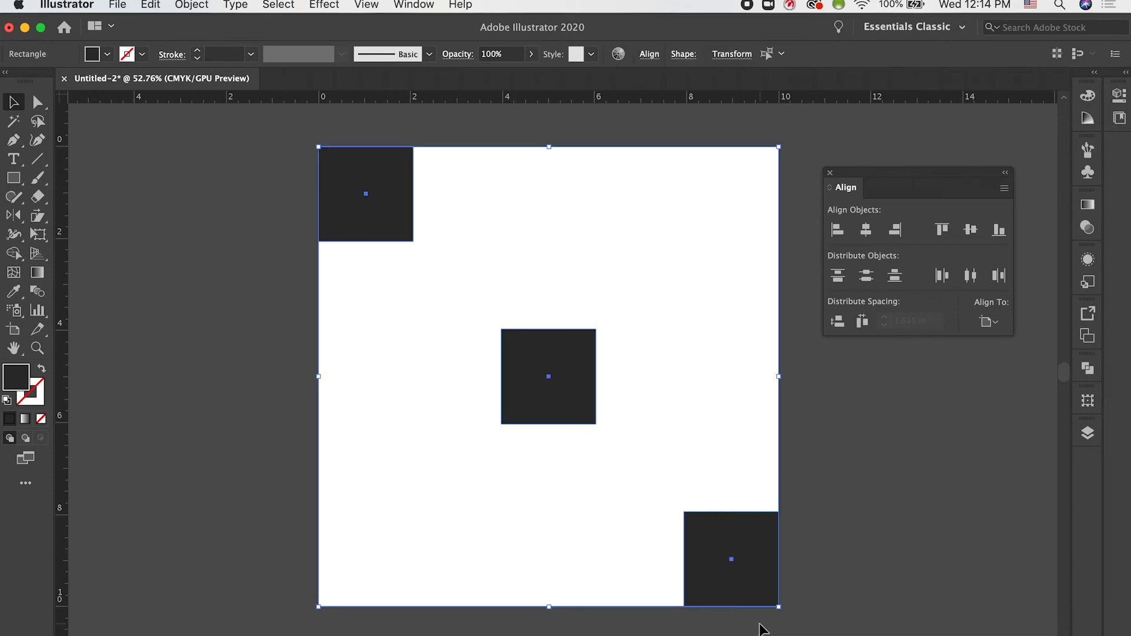
{"action": "left_click", "coordinate": [865, 231]}
{"action": "left_click", "coordinate": [705, 289]}
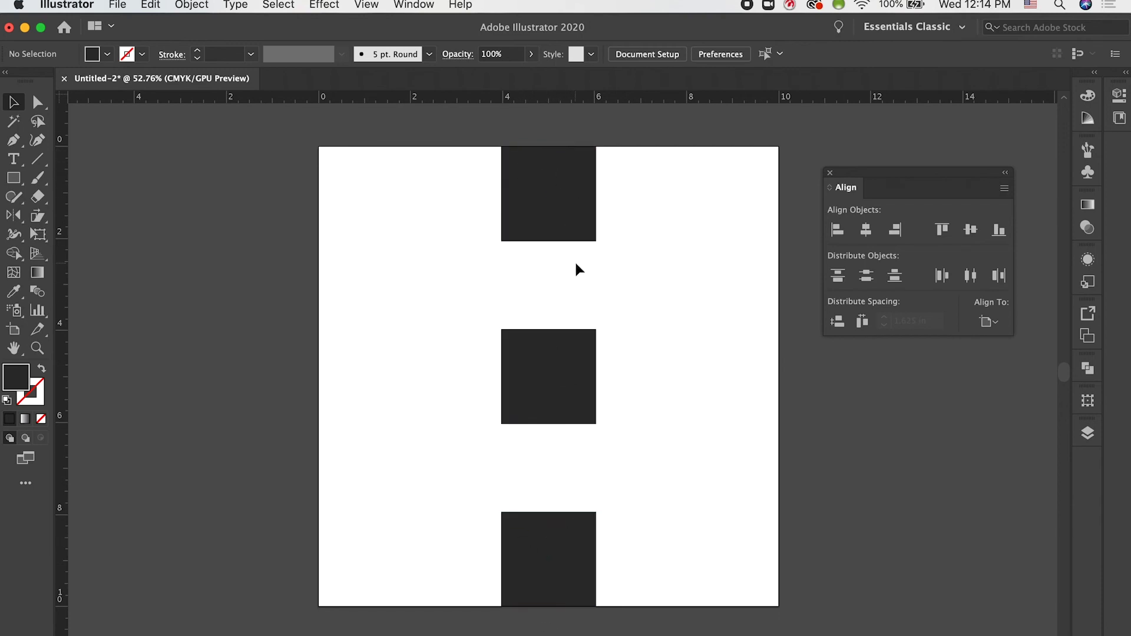
Delete the top and bottom squares and set Align To Selection.
{"action": "left_click", "coordinate": [565, 224]}
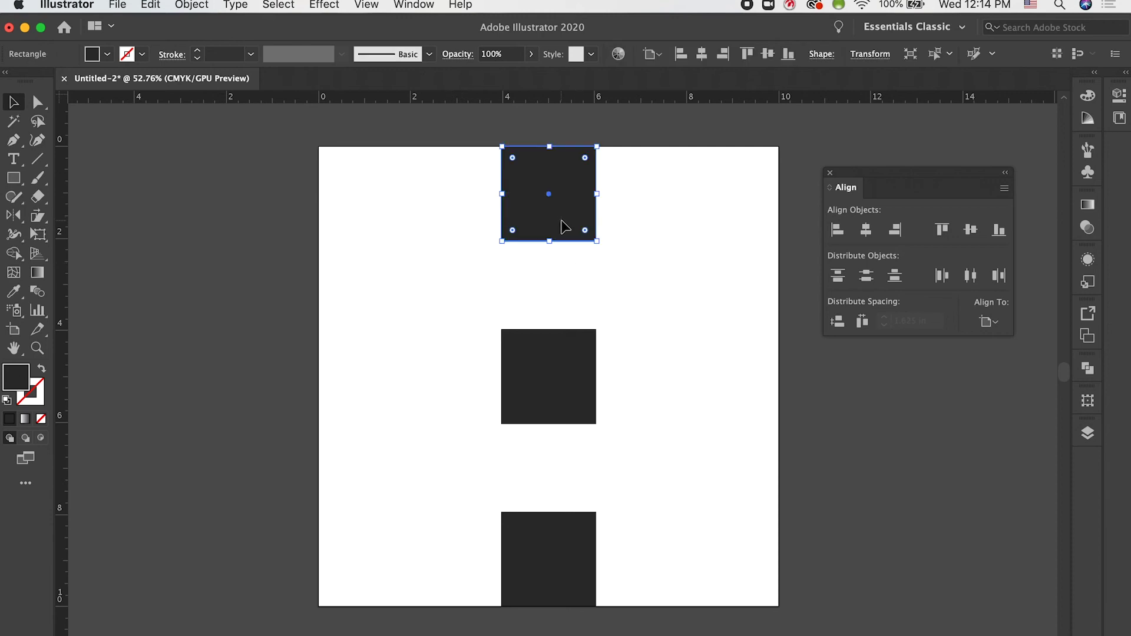
{"action": "key", "text": "Delete"}
{"action": "left_click", "coordinate": [541, 563]}
{"action": "key", "text": "Delete"}
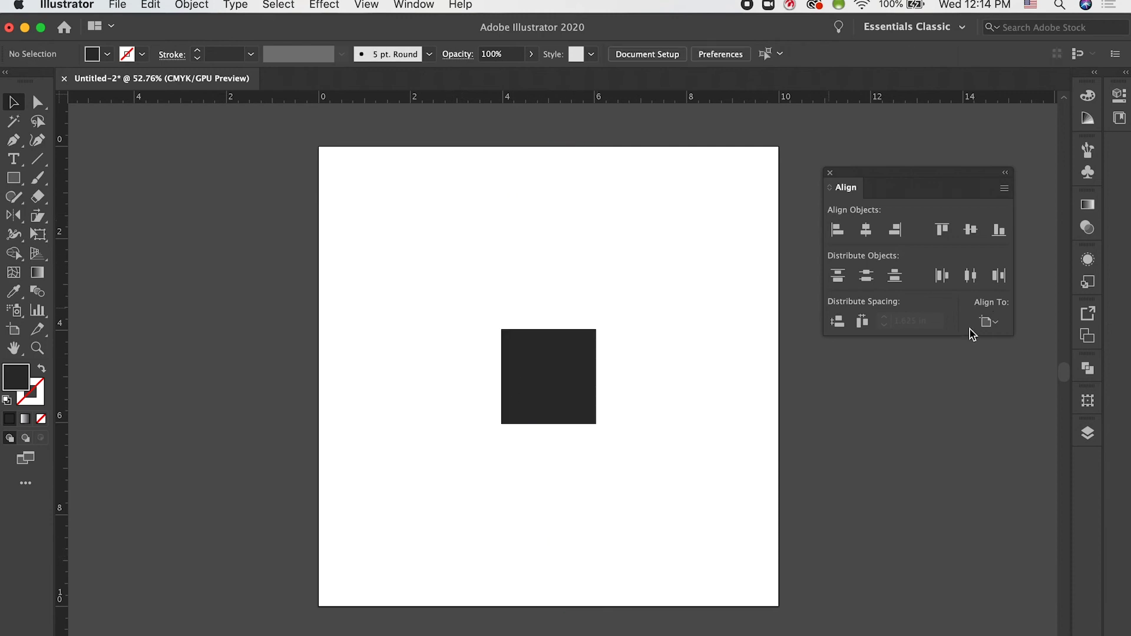
{"action": "left_click", "coordinate": [988, 331]}
{"action": "left_click", "coordinate": [1002, 342]}
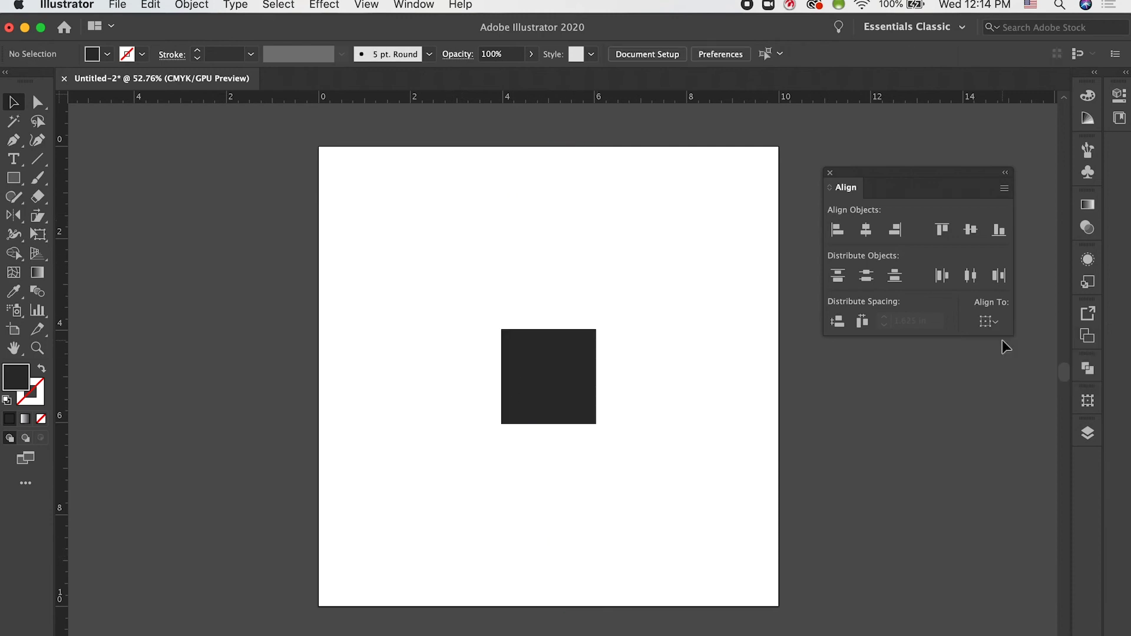
Alt-drag two copies of the remaining square to its right and nudge them into a loose row.
{"action": "left_click", "coordinate": [567, 383]}
{"action": "left_click_drag", "start_coordinate": [567, 386], "coordinate": [658, 396]}
{"action": "left_click", "coordinate": [586, 260]}
{"action": "left_click", "coordinate": [659, 468]}
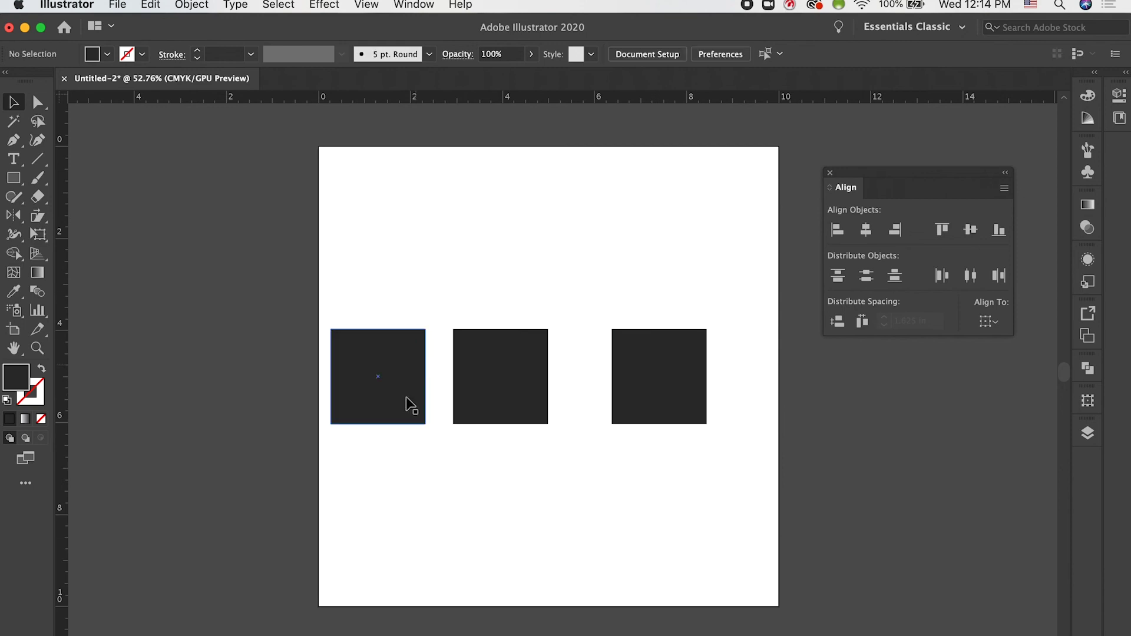
{"action": "left_click_drag", "start_coordinate": [411, 406], "coordinate": [405, 424]}
{"action": "left_click_drag", "start_coordinate": [637, 366], "coordinate": [654, 358]}
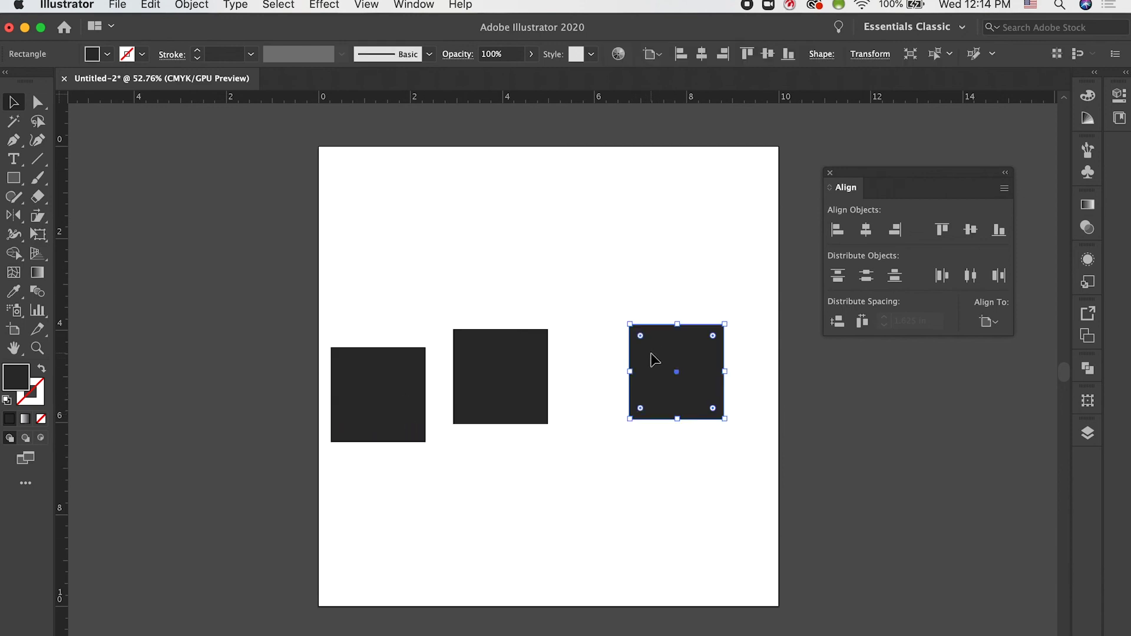
{"action": "left_click", "coordinate": [590, 365]}
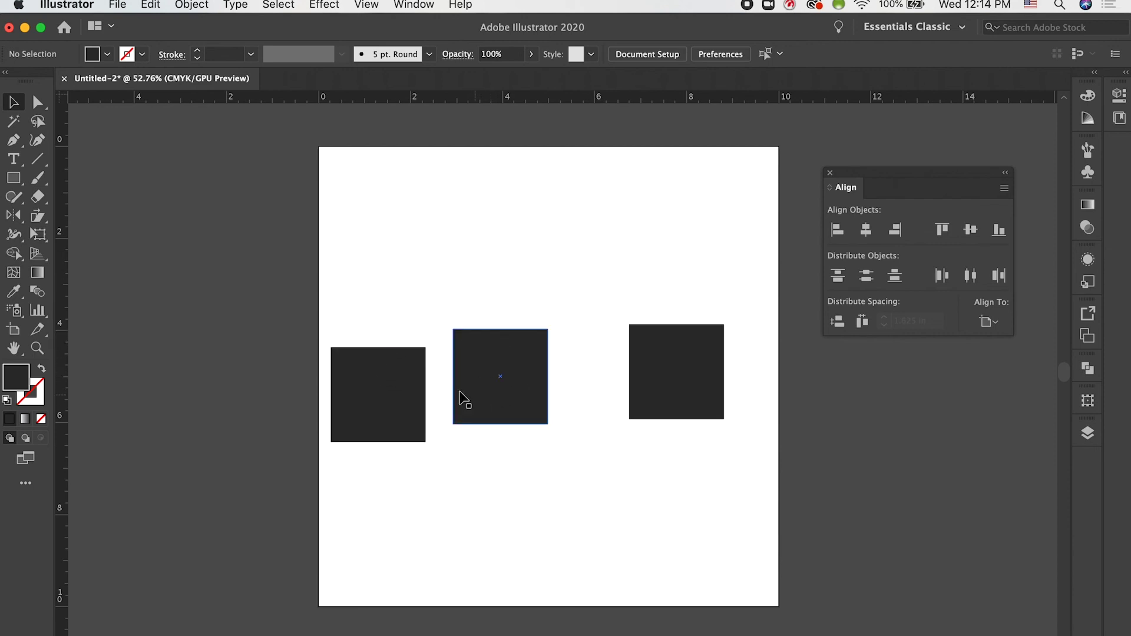
Shrink the first and third squares, then select all three.
{"action": "left_click", "coordinate": [412, 415]}
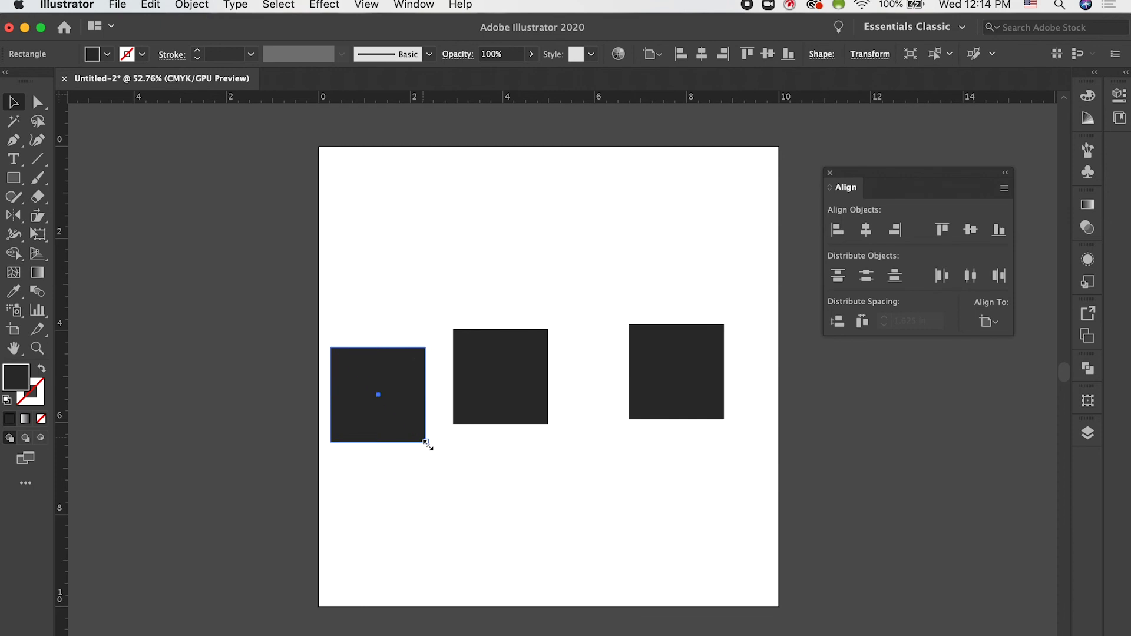
{"action": "left_click_drag", "start_coordinate": [425, 442], "coordinate": [407, 424]}
{"action": "left_click", "coordinate": [710, 413]}
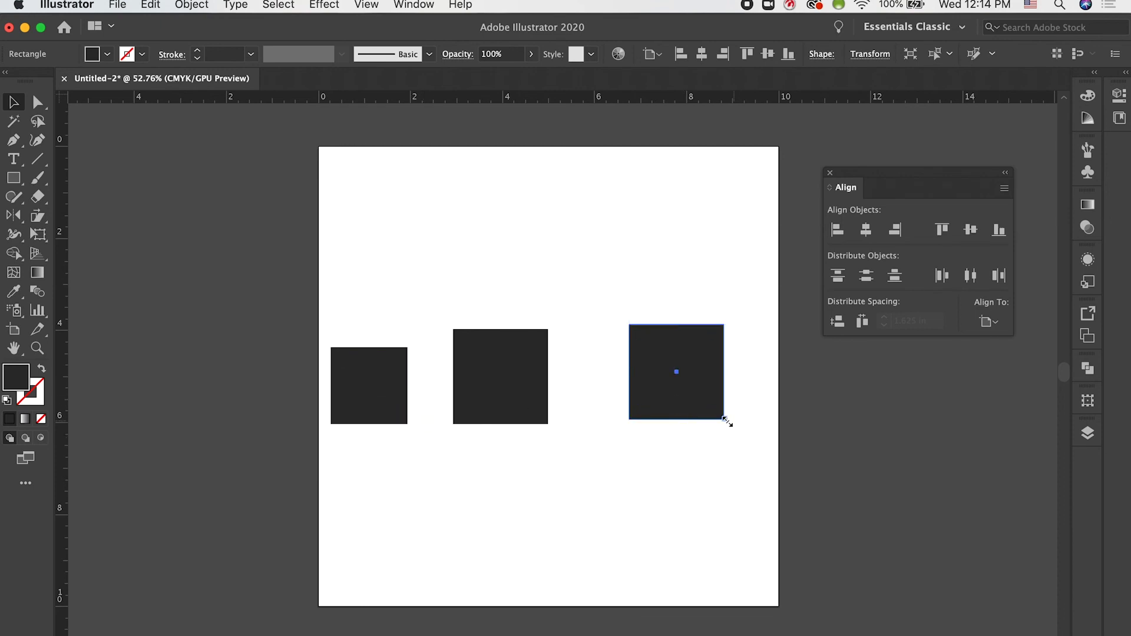
{"action": "left_click_drag", "start_coordinate": [725, 419], "coordinate": [703, 398]}
{"action": "left_click", "coordinate": [699, 452]}
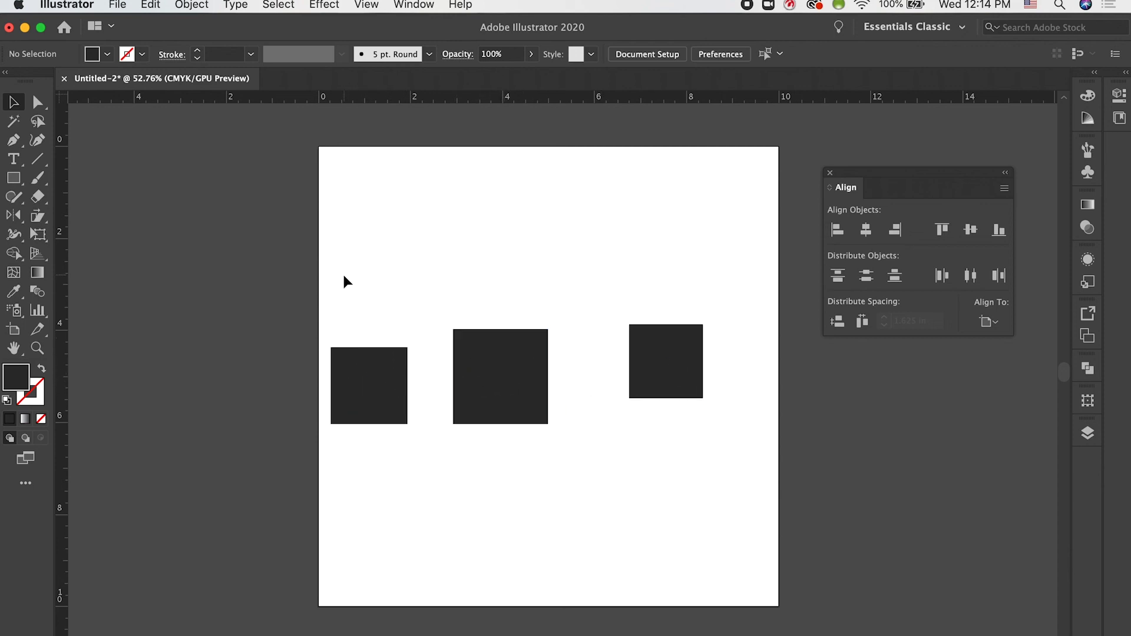
{"action": "left_click_drag", "start_coordinate": [342, 272], "coordinate": [637, 481]}
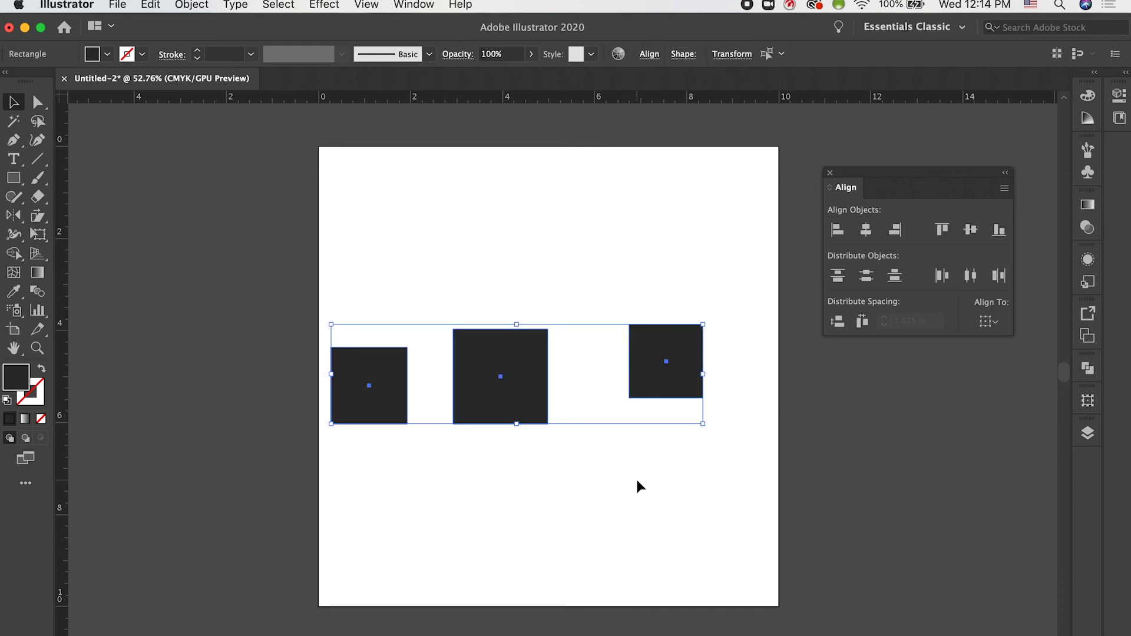
Centre the squares vertically on one another, then move the row lower and stagger the outer squares.
{"action": "left_click", "coordinate": [996, 322]}
{"action": "left_click", "coordinate": [1000, 324]}
{"action": "left_click", "coordinate": [975, 231]}
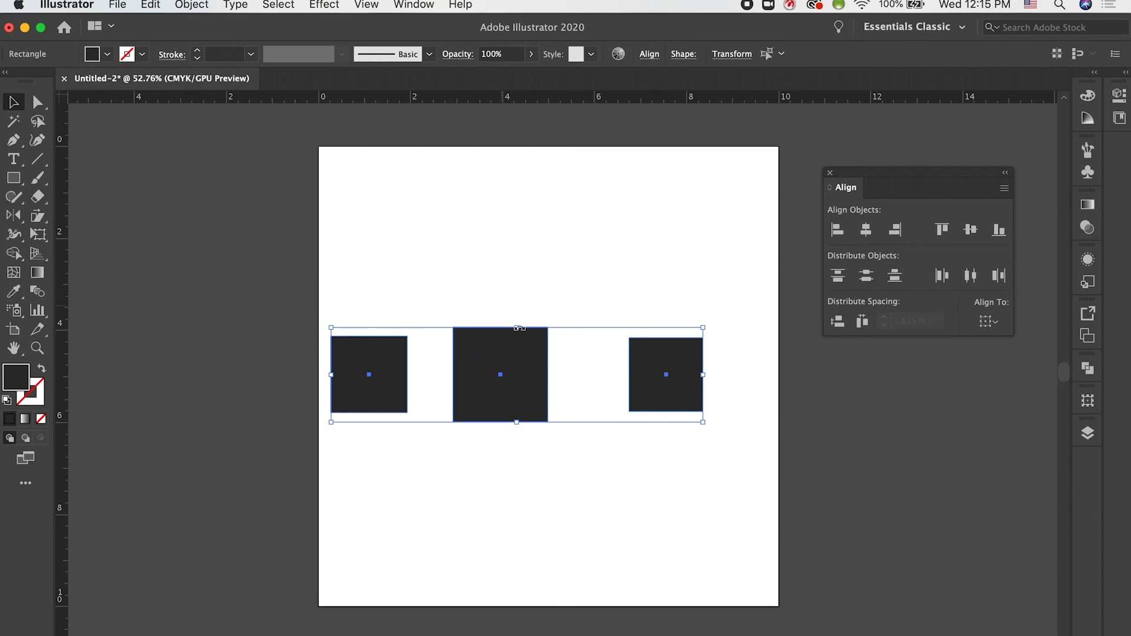
{"action": "left_click_drag", "start_coordinate": [522, 356], "coordinate": [532, 468]}
{"action": "left_click", "coordinate": [433, 415]}
{"action": "left_click_drag", "start_coordinate": [384, 513], "coordinate": [384, 538]}
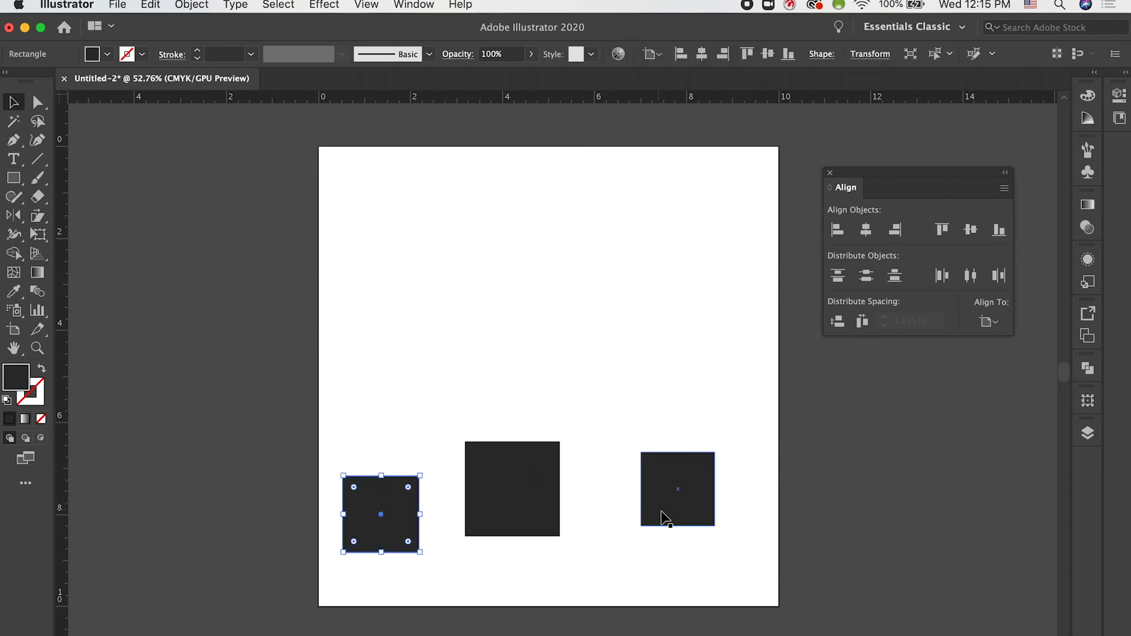
{"action": "left_click_drag", "start_coordinate": [662, 518], "coordinate": [661, 500]}
{"action": "left_click", "coordinate": [361, 409]}
Re-align all three squares on their vertical centres and space their centres evenly.
{"action": "left_click_drag", "start_coordinate": [362, 409], "coordinate": [677, 560]}
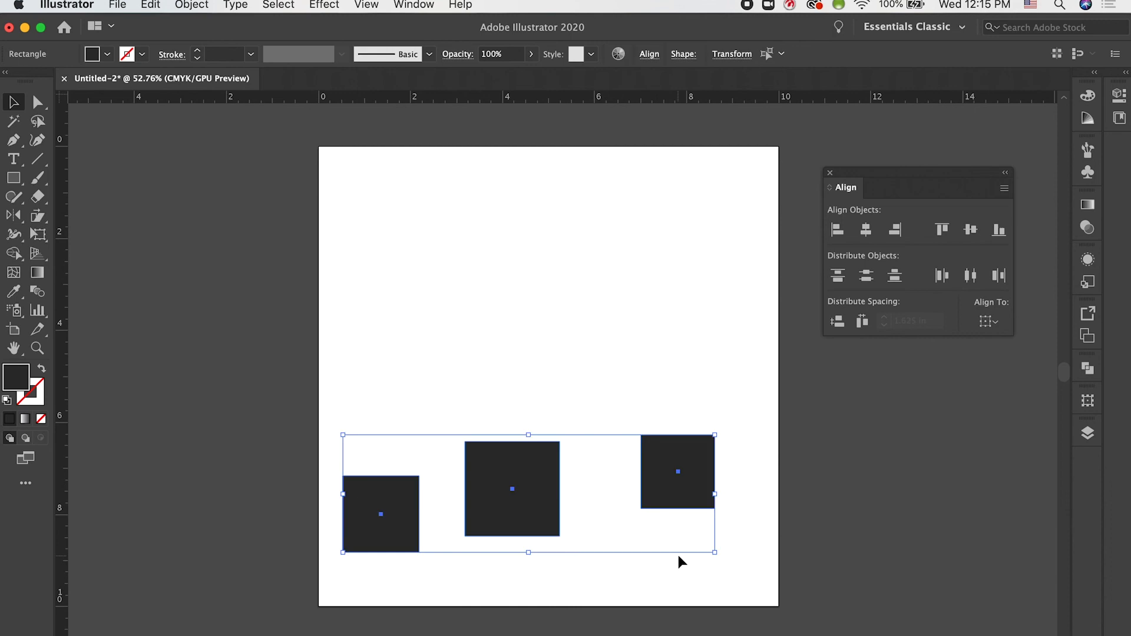
{"action": "left_click", "coordinate": [970, 230]}
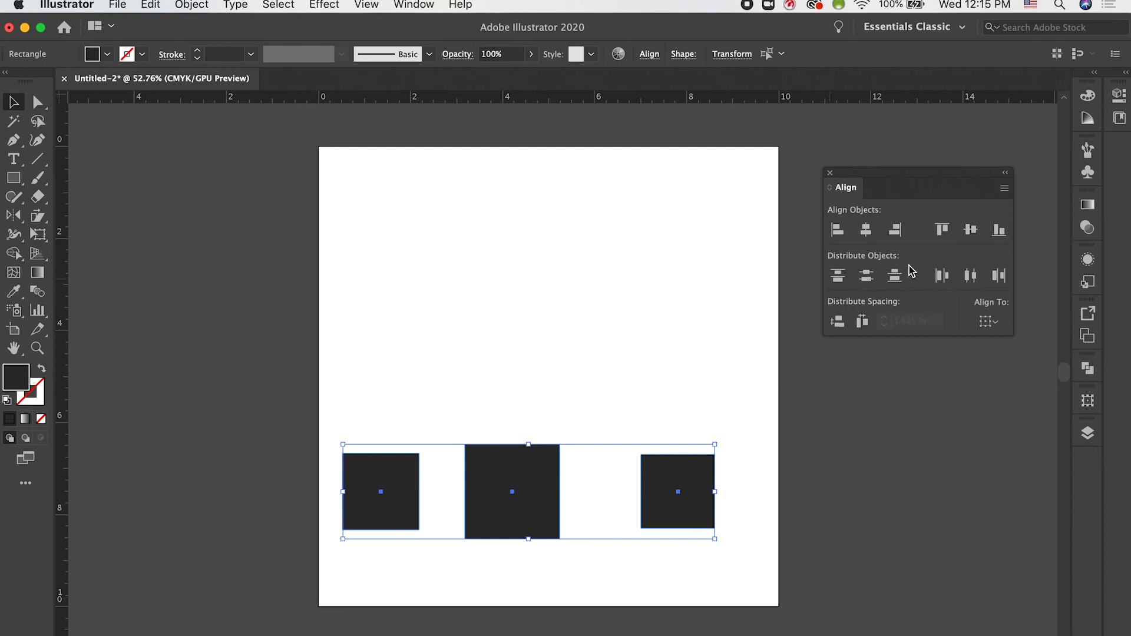
{"action": "left_click", "coordinate": [971, 276]}
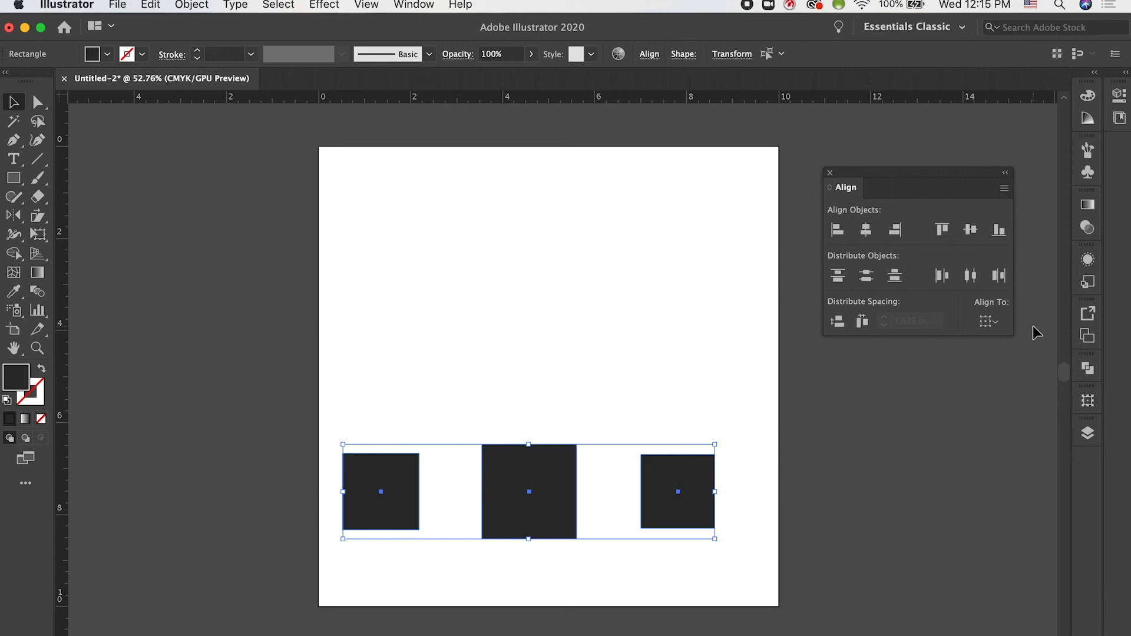
Group the three squares and centre the group vertically and horizontally on the artboard.
{"action": "left_click_drag", "start_coordinate": [346, 394], "coordinate": [687, 539]}
{"action": "key", "text": "super+g"}
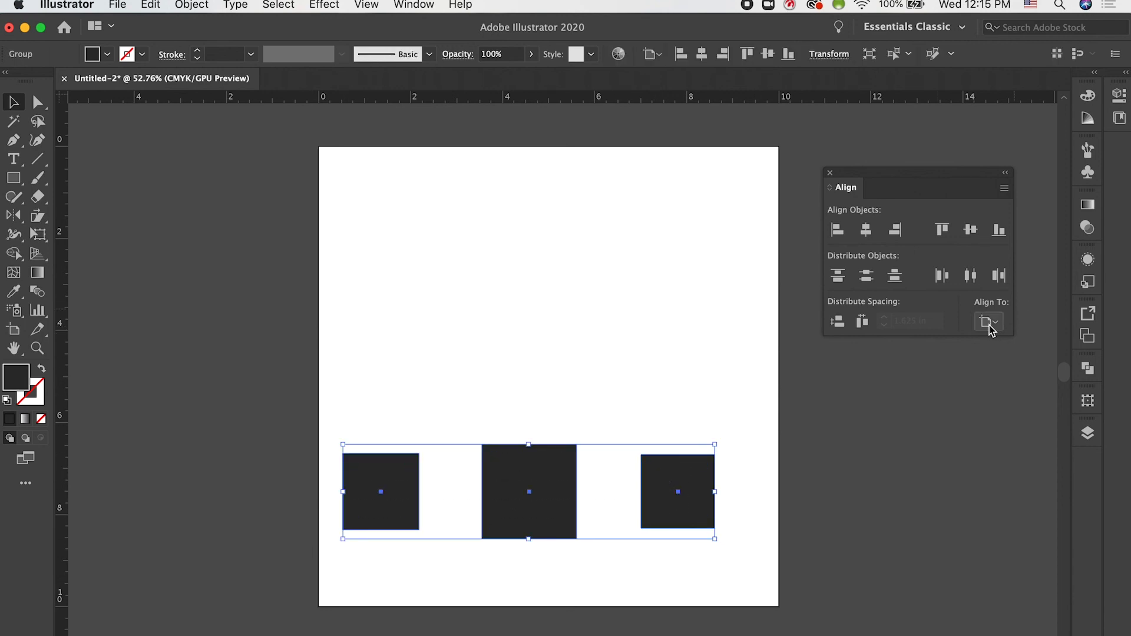
{"action": "left_click", "coordinate": [988, 321]}
{"action": "left_click", "coordinate": [1008, 380]}
{"action": "left_click", "coordinate": [971, 230]}
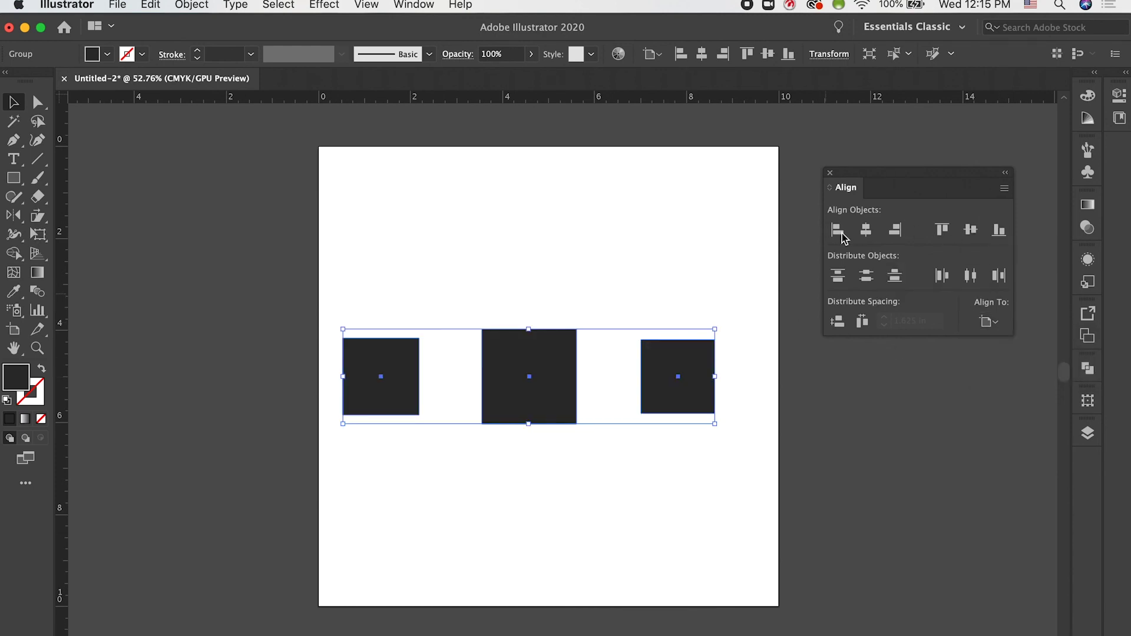
{"action": "left_click", "coordinate": [866, 237]}
{"action": "left_click", "coordinate": [660, 285]}
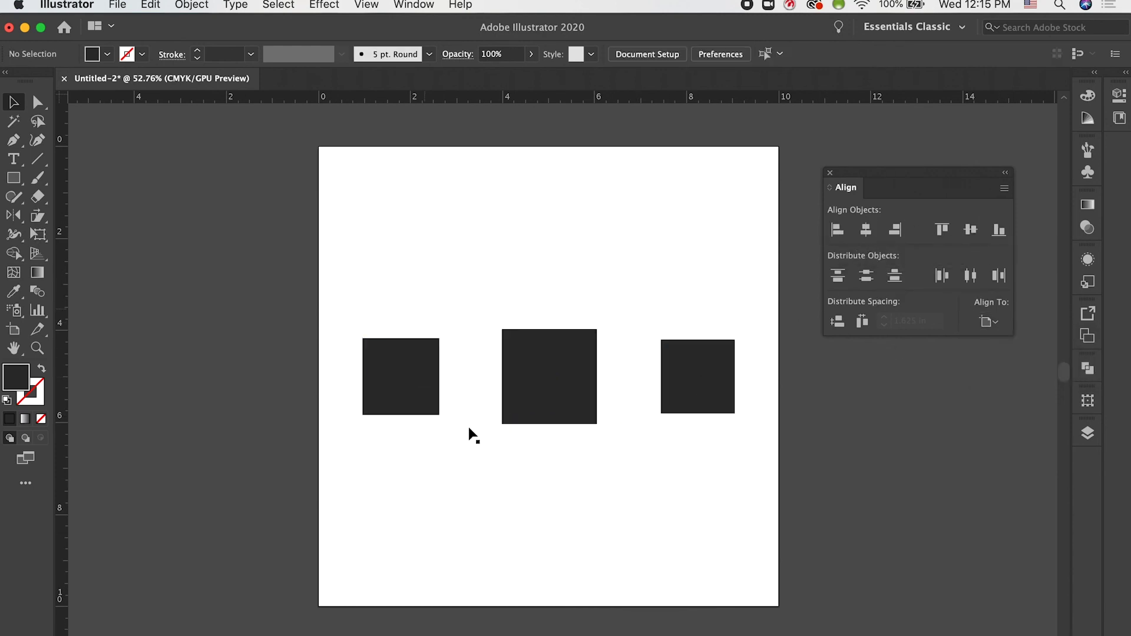